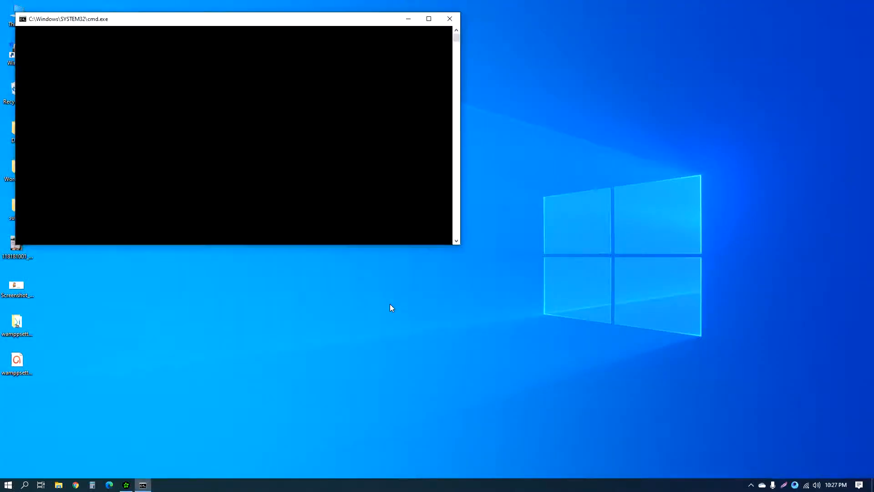
- Refresh the WampServer local server from its system tray icon
{"action": "left_click", "coordinate": [750, 486]}
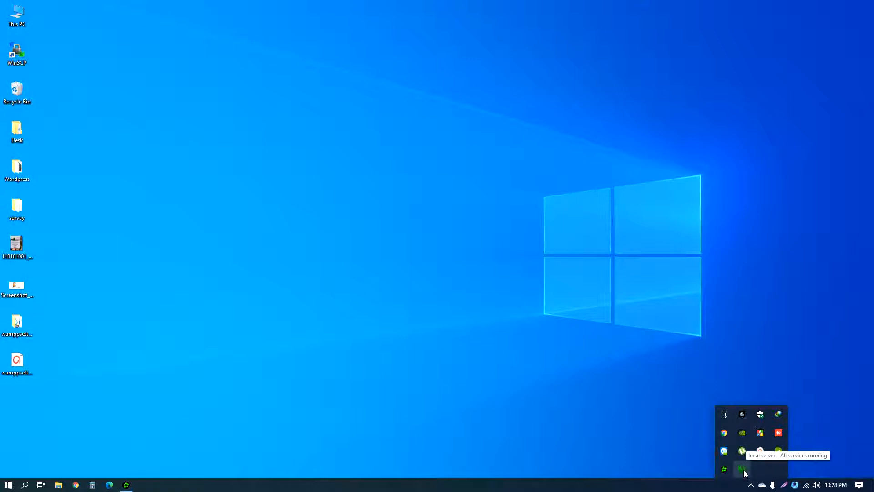
{"action": "right_click", "coordinate": [744, 470]}
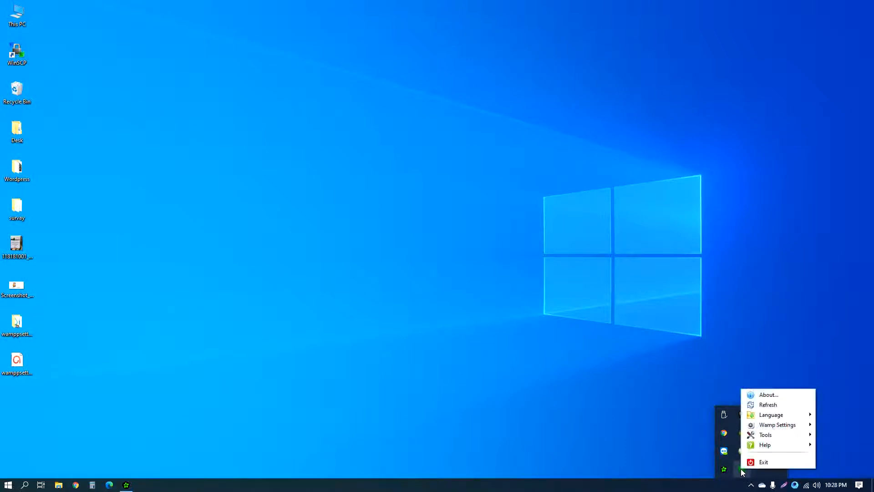
{"action": "left_click", "coordinate": [772, 406]}
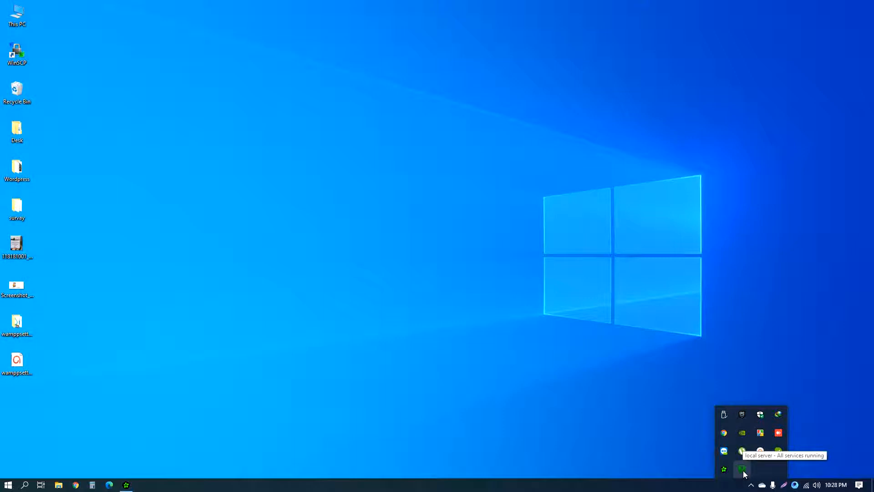
- Switch to Chrome in a maximized window and try to load the site at localhost/evaly
{"action": "left_click", "coordinate": [81, 484]}
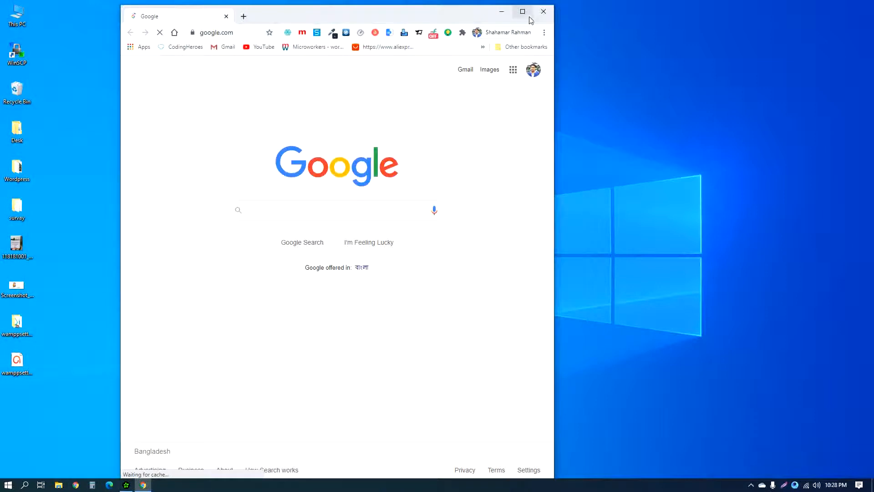
{"action": "left_click", "coordinate": [530, 18]}
{"action": "left_click", "coordinate": [251, 24]}
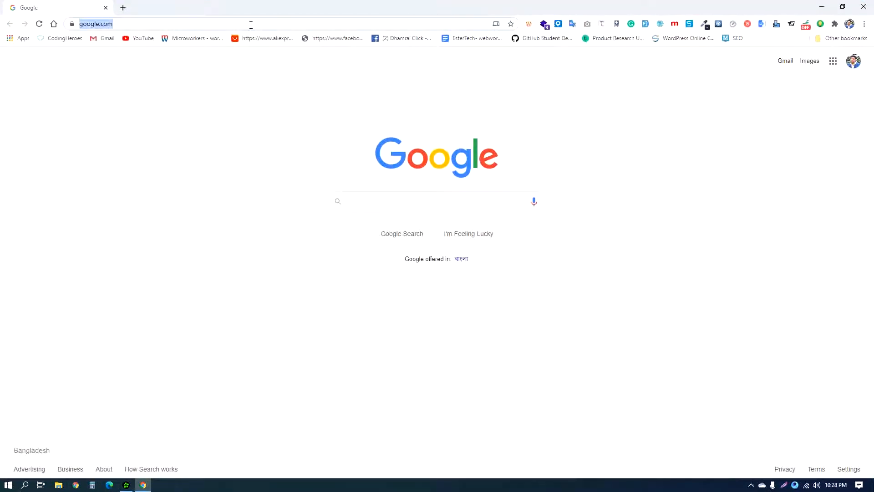
{"action": "type", "text": "localhost"}
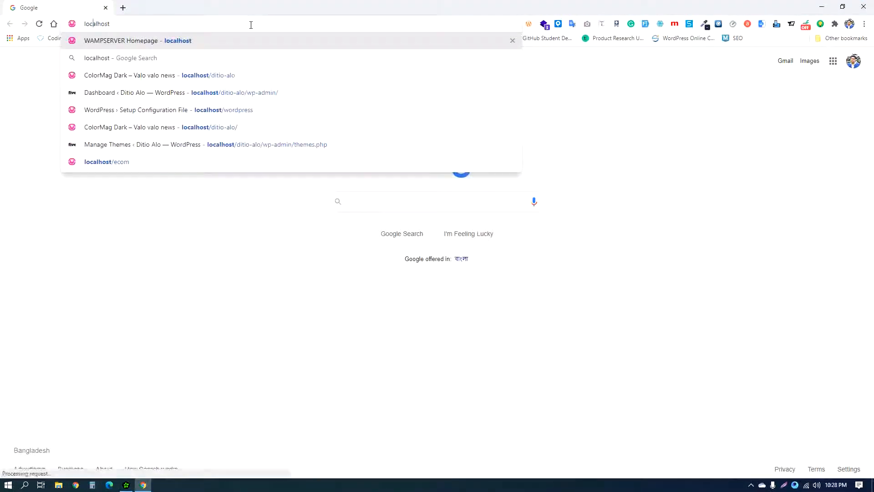
{"action": "key", "text": "Left"}
{"action": "key", "text": "Left"}
{"action": "key", "text": "Left"}
{"action": "key", "text": "Left"}
{"action": "key", "text": "Left"}
{"action": "key", "text": "Left"}
{"action": "key", "text": "BackSpace"}
{"action": "key", "text": "BackSpace"}
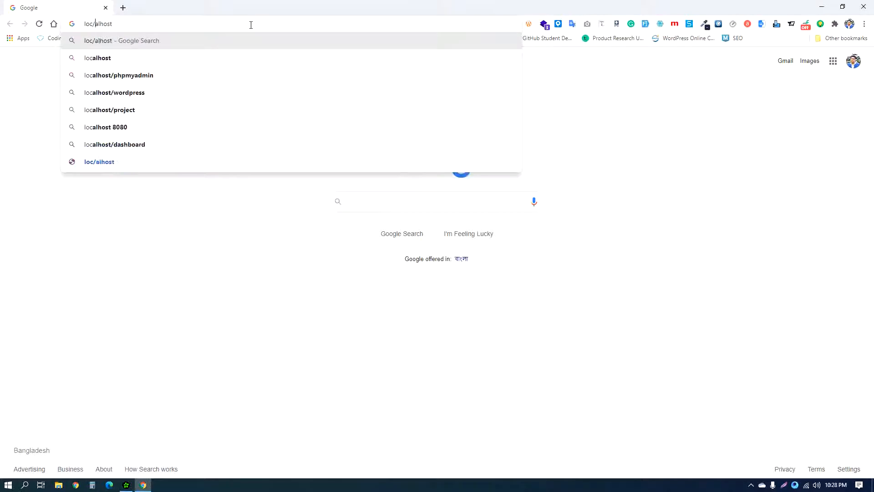
{"action": "type", "text": "ocalhost"}
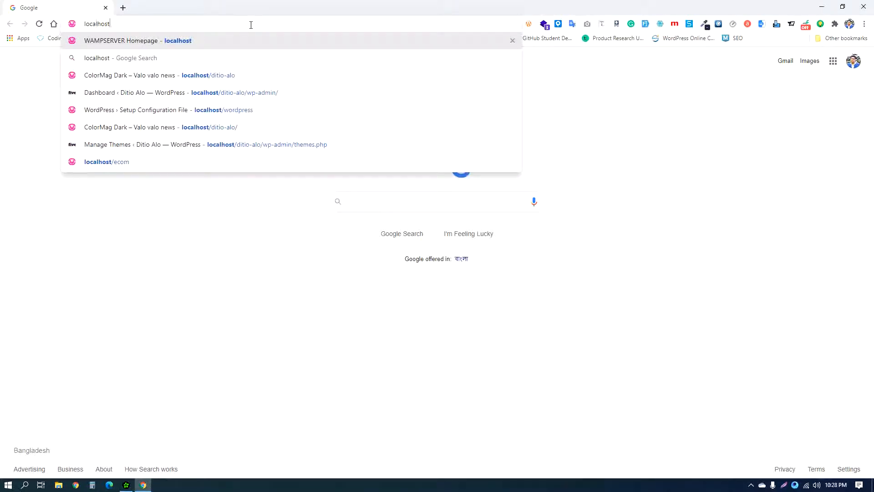
{"action": "type", "text": "/eva"}
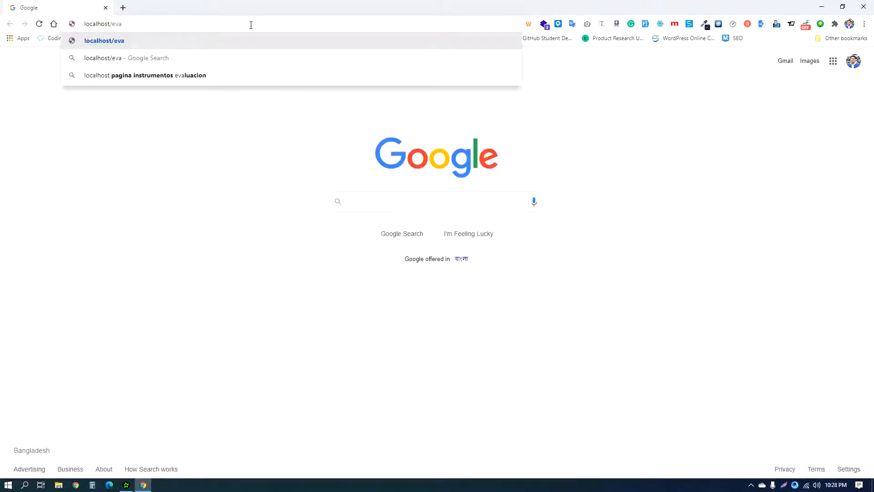
{"action": "type", "text": "ly"}
{"action": "key", "text": "Return"}
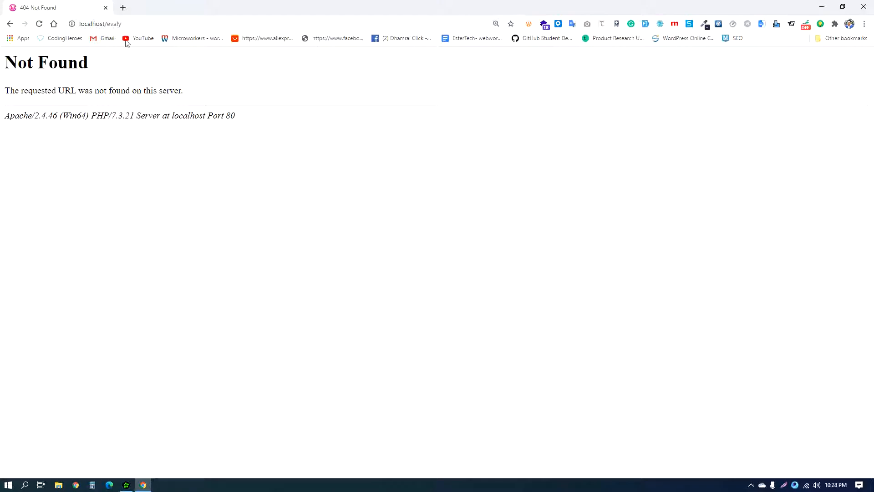
- Look up the site's folder name in C:\wamp64\www using File Explorer
{"action": "left_click", "coordinate": [58, 485]}
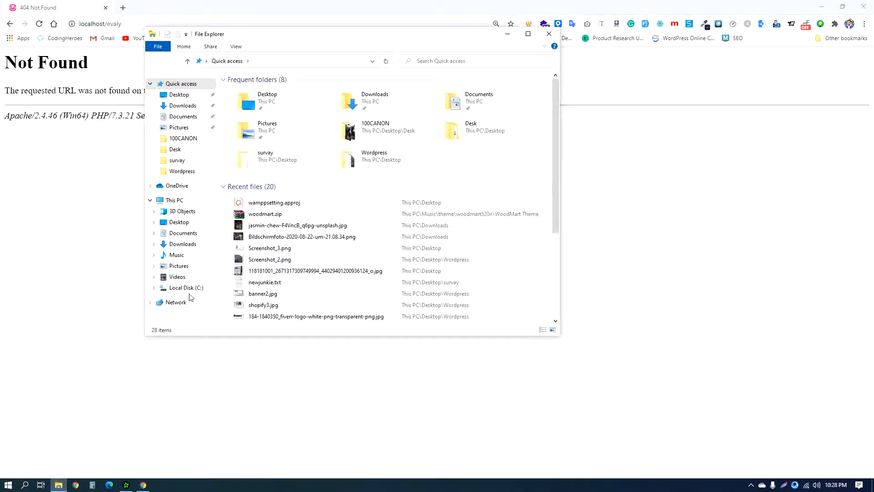
{"action": "left_click", "coordinate": [193, 289]}
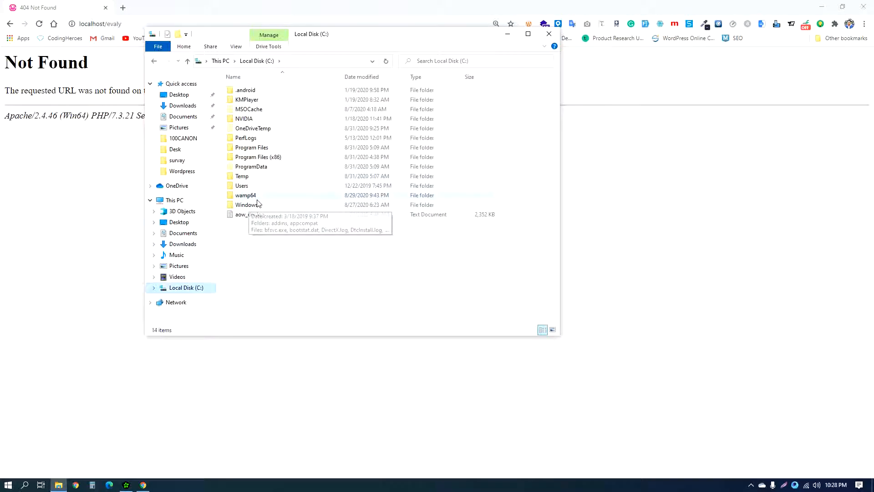
{"action": "double_click", "coordinate": [256, 200]}
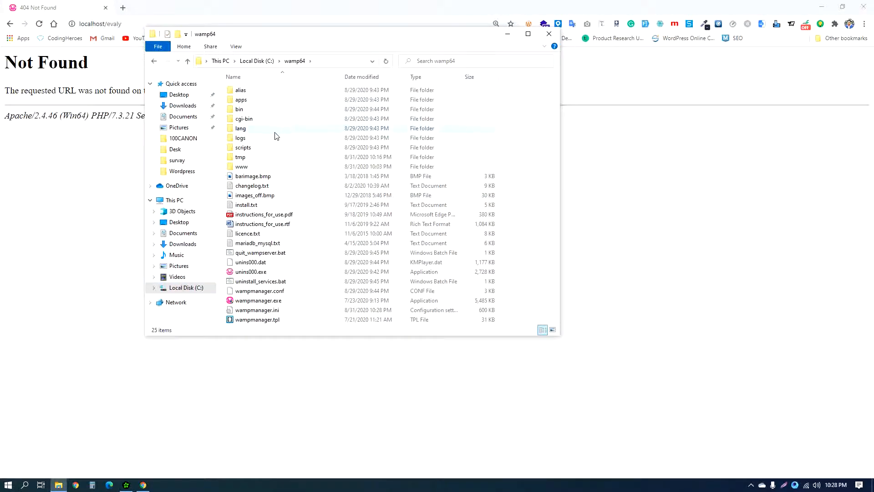
{"action": "double_click", "coordinate": [242, 167]}
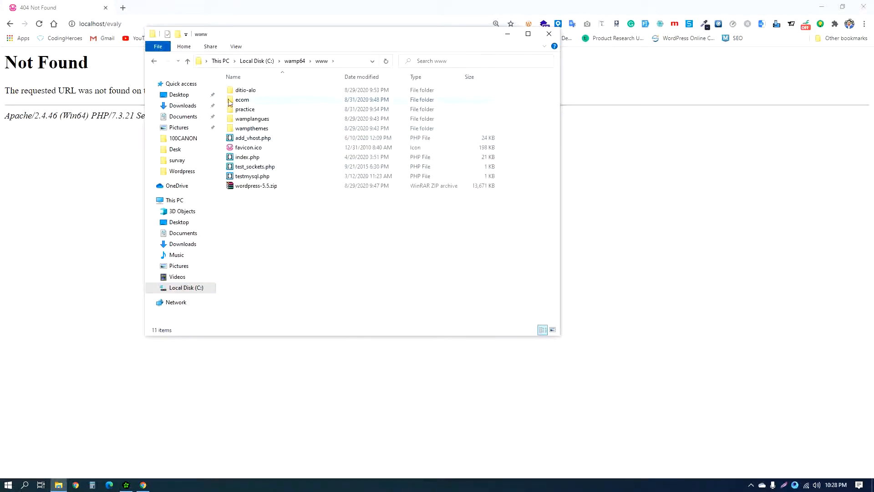
- Return to Chrome and load the local WordPress site at localhost/ecom
{"action": "left_click", "coordinate": [113, 24]}
{"action": "left_click", "coordinate": [114, 24]}
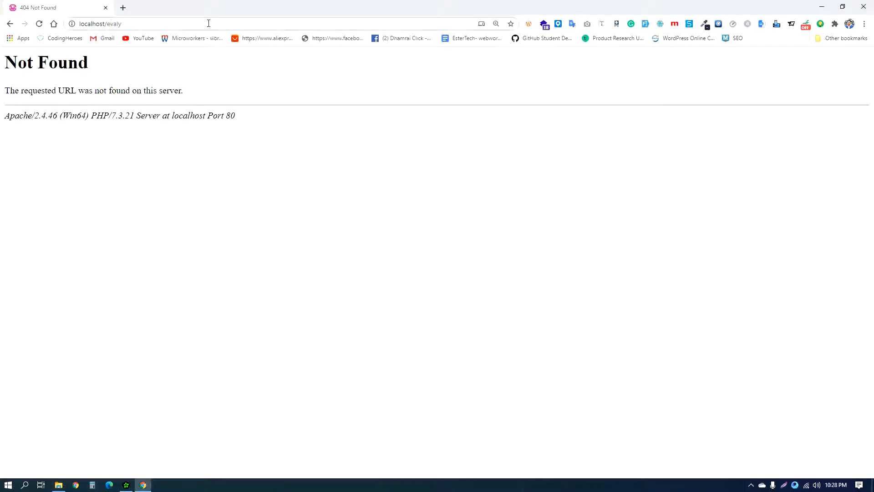
{"action": "key", "text": "BackSpace"}
{"action": "key", "text": "BackSpace"}
{"action": "key", "text": "BackSpace"}
{"action": "key", "text": "BackSpace"}
{"action": "type", "text": "com"}
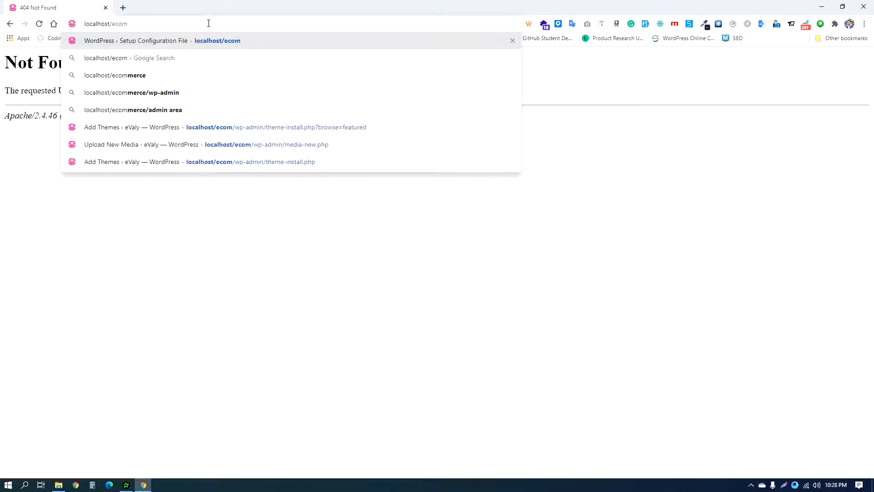
{"action": "key", "text": "Return"}
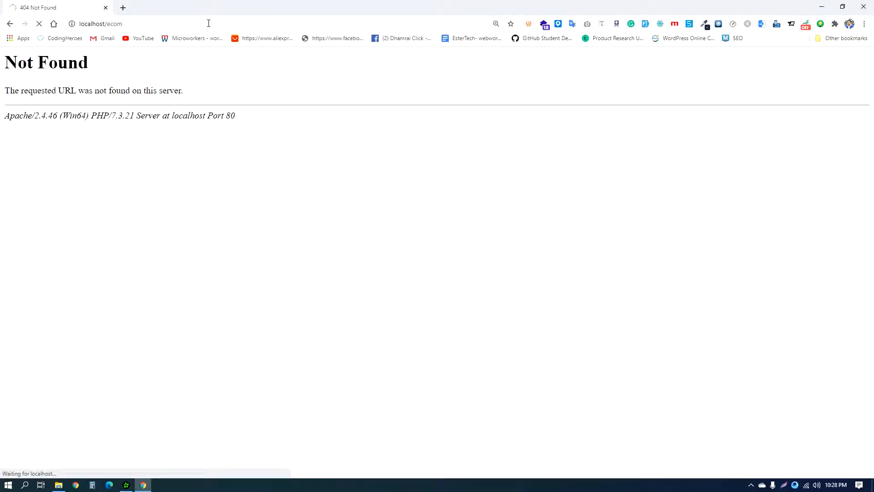
- Go to localhost/ecom/wp-admin and log in to the WordPress dashboard with the saved credentials
{"action": "left_click", "coordinate": [209, 23]}
{"action": "left_click", "coordinate": [213, 23]}
{"action": "type", "text": "/"}
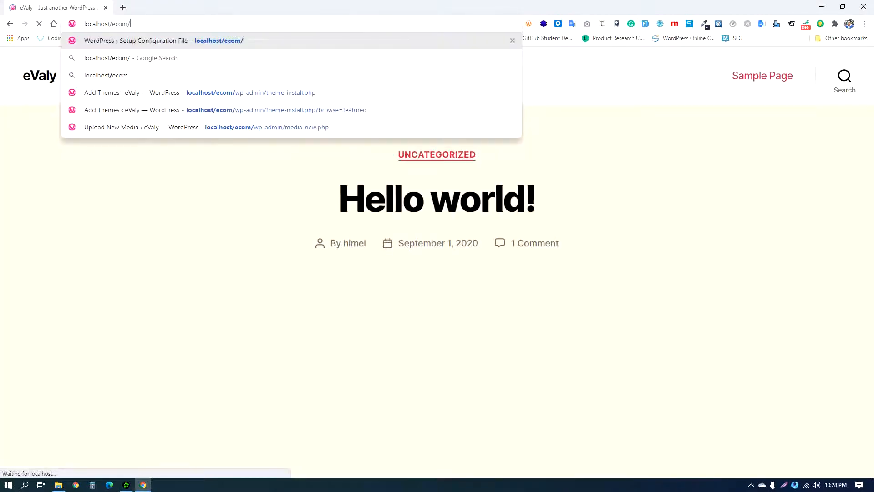
{"action": "type", "text": "wp-admin"}
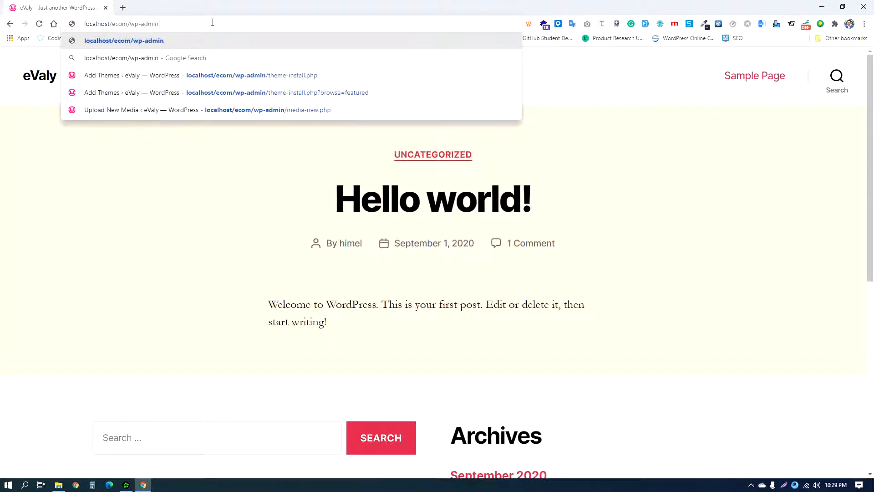
{"action": "key", "text": "Return"}
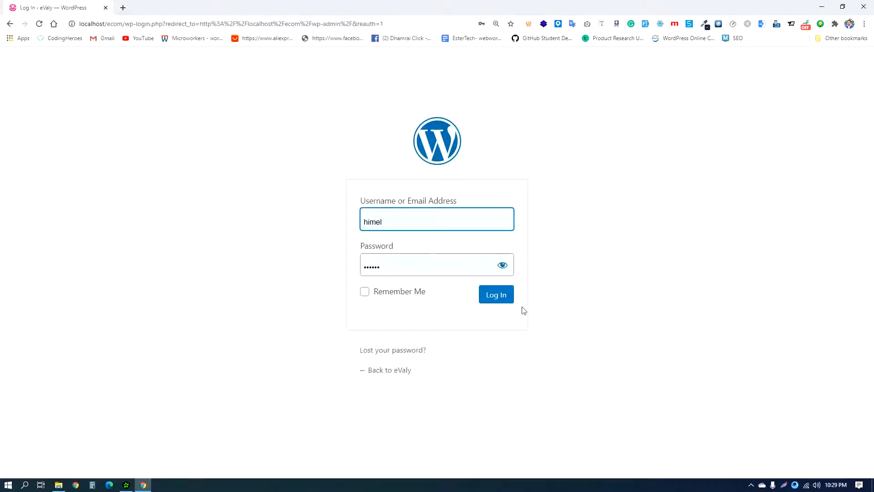
{"action": "left_click", "coordinate": [510, 303]}
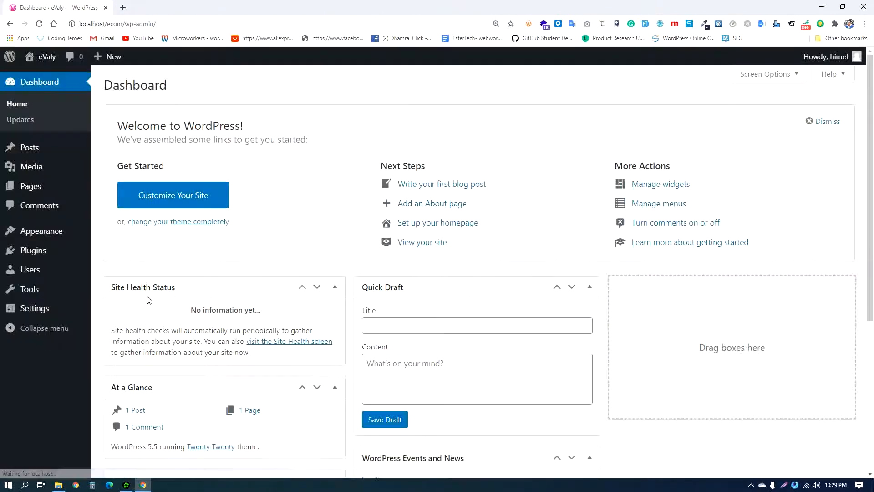
- Check the maximum upload file size in the media library's upload area
{"action": "left_click", "coordinate": [30, 165]}
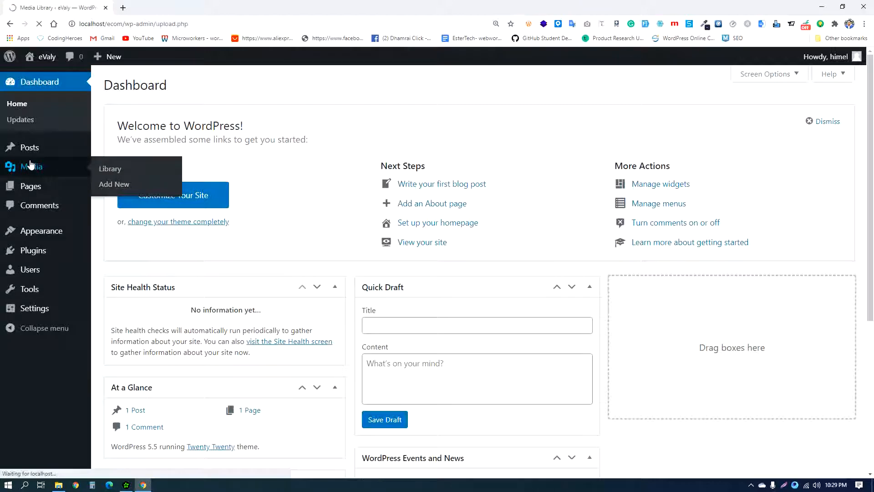
{"action": "left_click", "coordinate": [206, 85]}
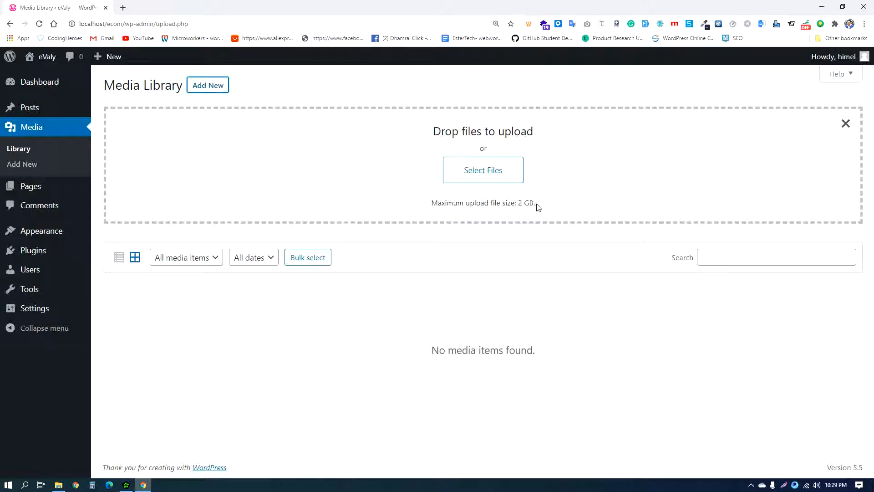
- Upload woodmart.zip from the WoodMart Theme folder as a new theme, install it and activate it
{"action": "mouse_move", "coordinate": [50, 232]}
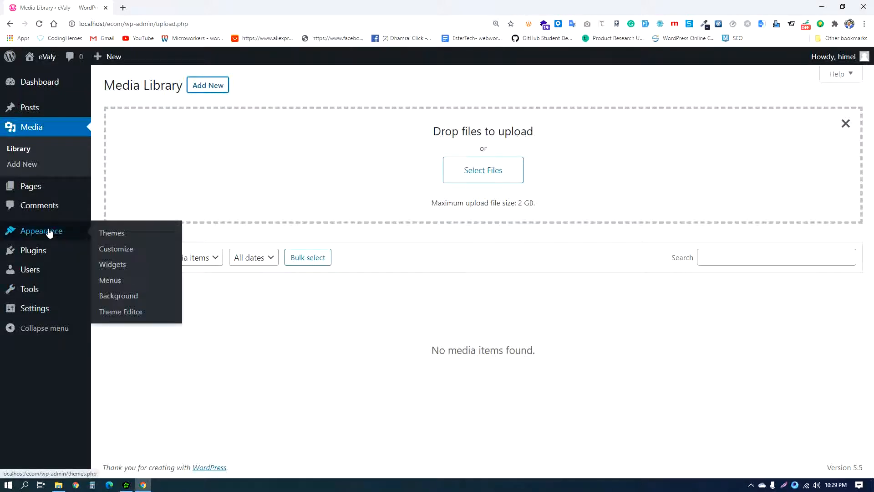
{"action": "left_click", "coordinate": [109, 234]}
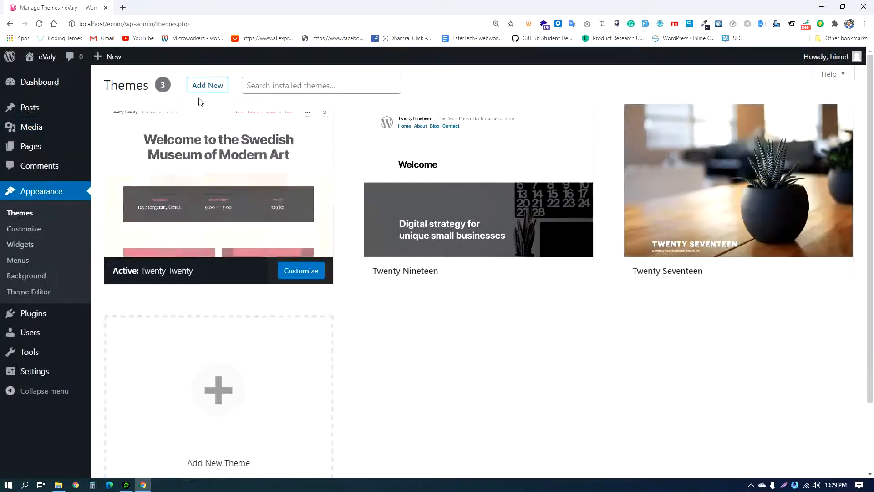
{"action": "left_click", "coordinate": [209, 86]}
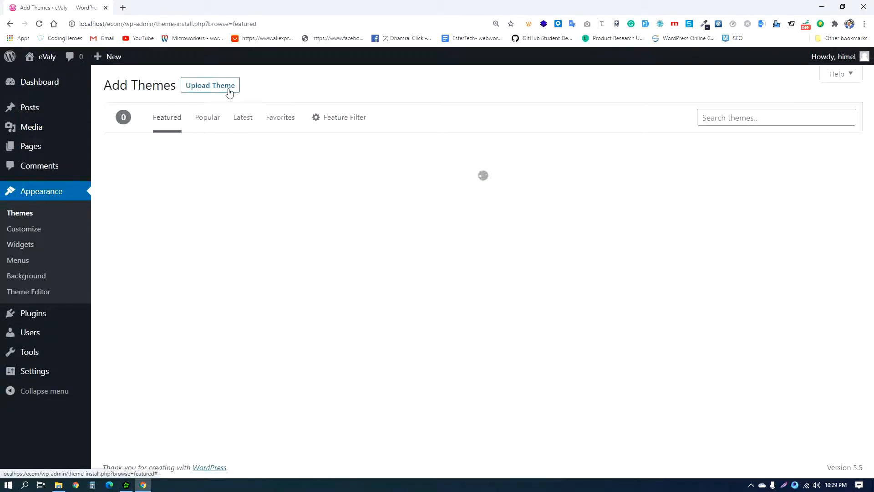
{"action": "left_click", "coordinate": [228, 90]}
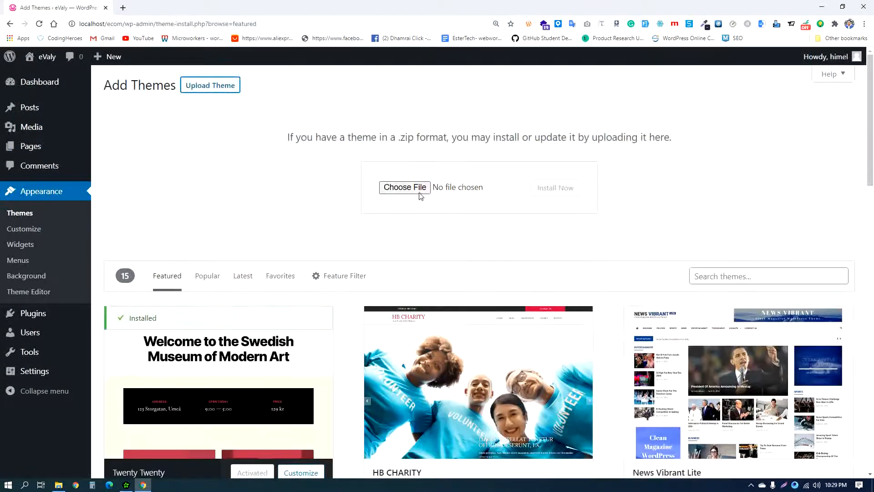
{"action": "left_click", "coordinate": [419, 193]}
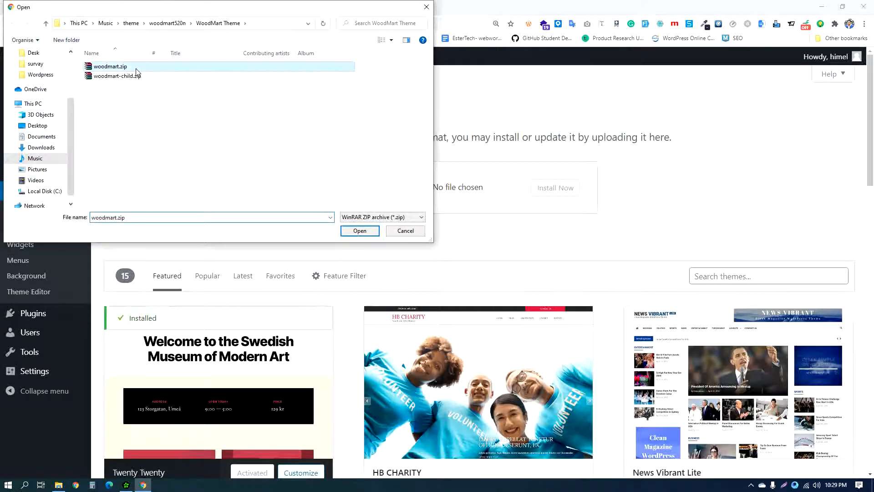
{"action": "double_click", "coordinate": [136, 68]}
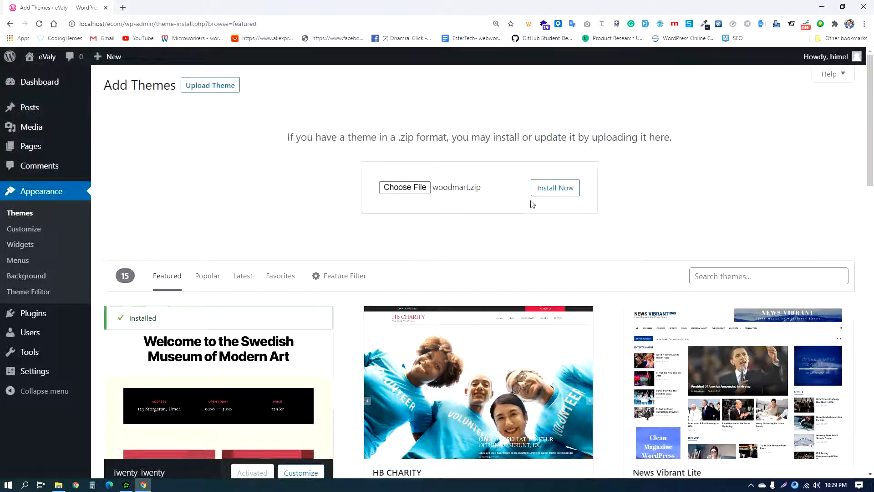
{"action": "left_click", "coordinate": [545, 195]}
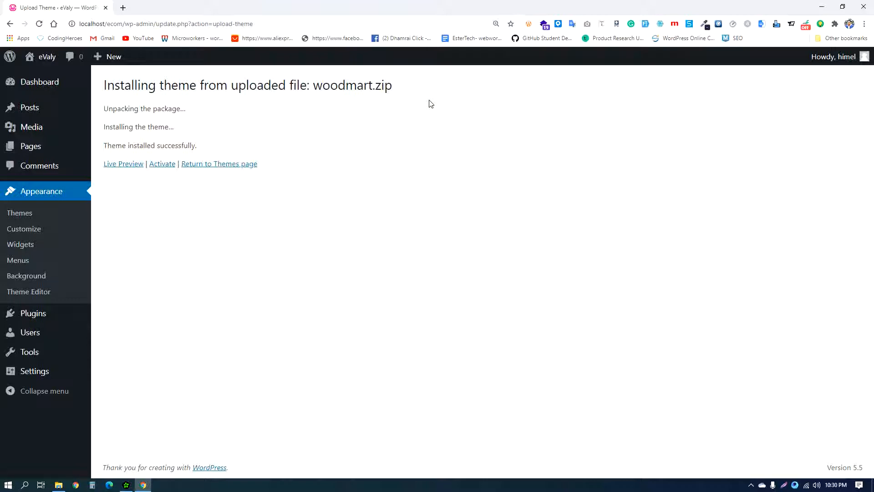
{"action": "left_click", "coordinate": [164, 165]}
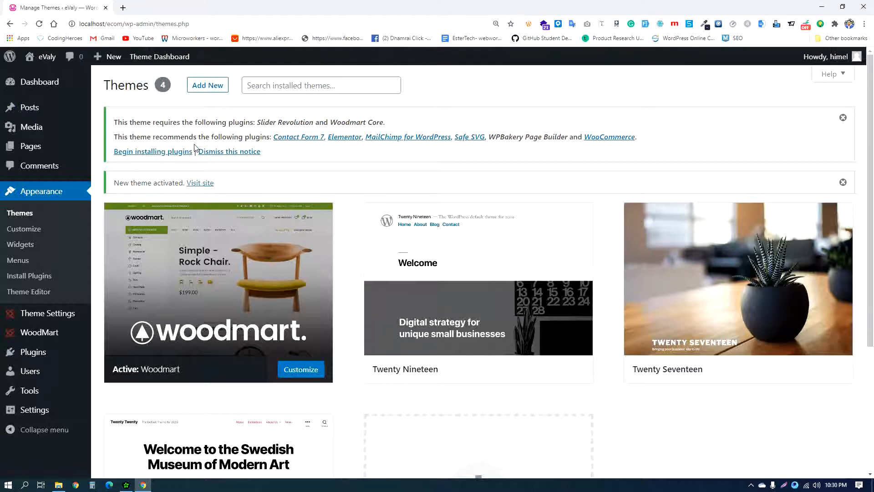
- Bulk-install all the required and recommended plugins listed for the Woodmart theme
{"action": "left_click", "coordinate": [147, 152]}
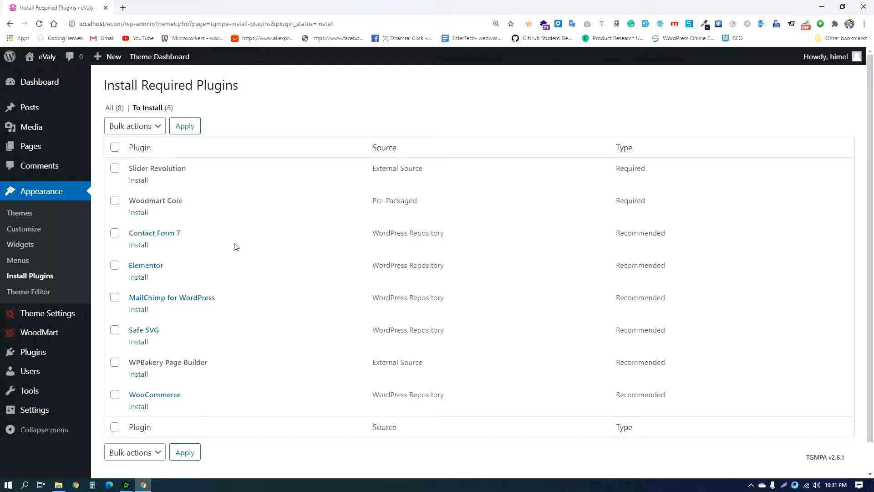
{"action": "left_click", "coordinate": [115, 148]}
{"action": "left_click", "coordinate": [142, 129]}
{"action": "left_click", "coordinate": [131, 152]}
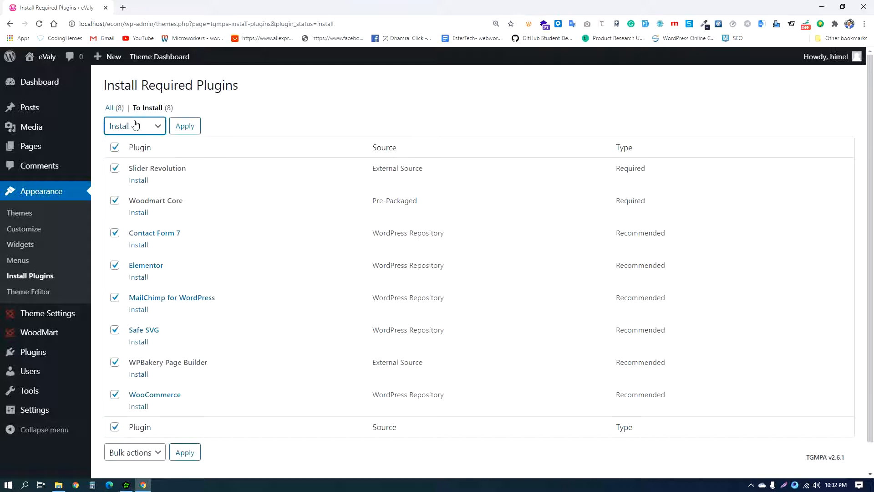
{"action": "left_click", "coordinate": [189, 130]}
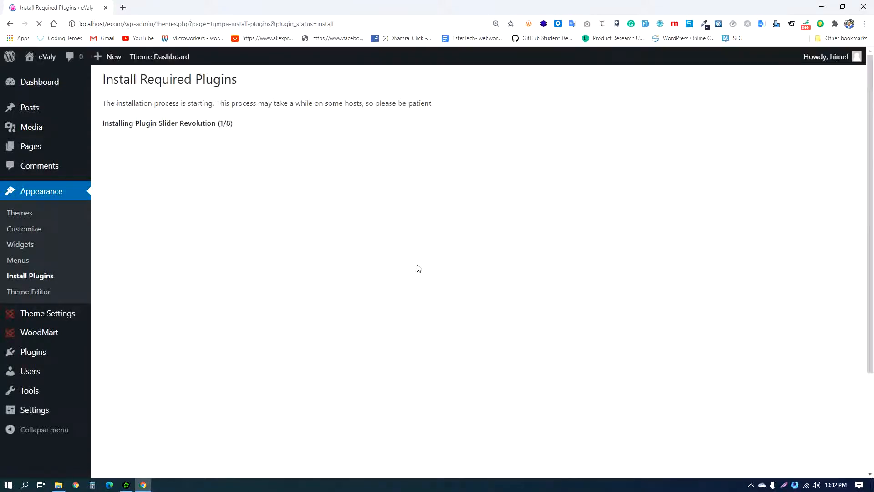
{"action": "left_click", "coordinate": [752, 486]}
{"action": "left_click", "coordinate": [761, 452]}
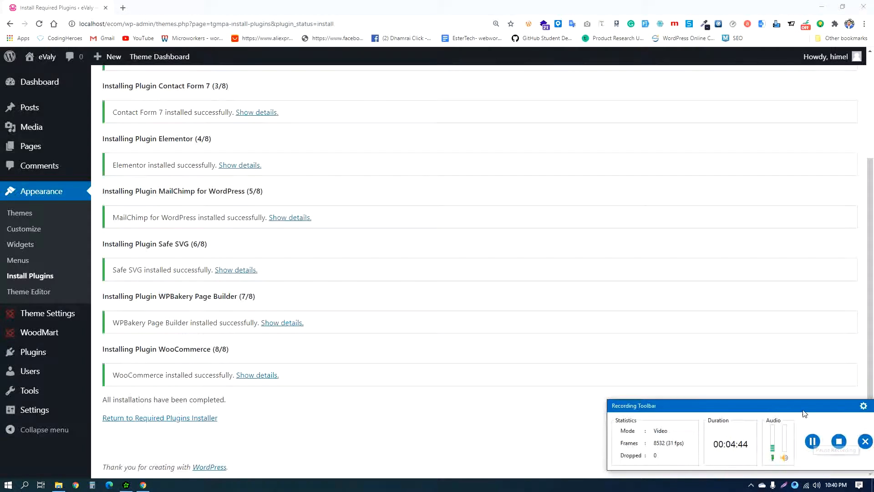
- Return to the required plugins list and activate Slider Revolution and Woodmart Core
{"action": "left_click", "coordinate": [181, 423]}
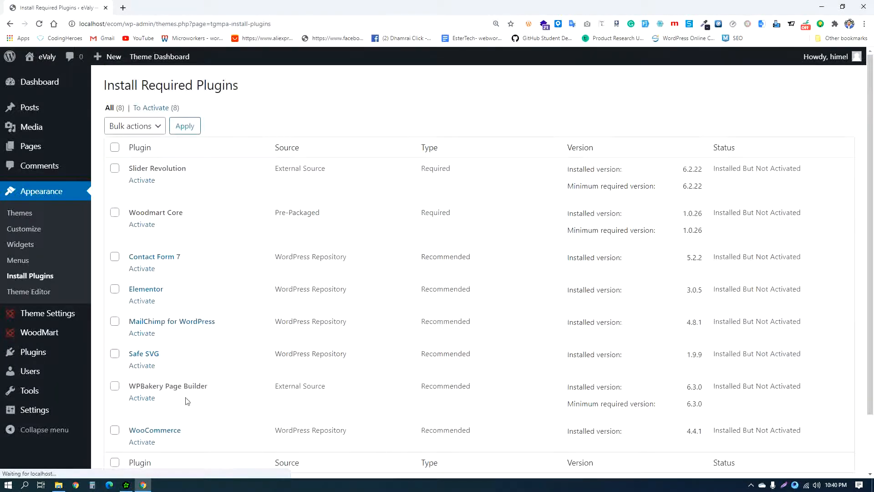
{"action": "scroll", "coordinate": [221, 422], "scroll_direction": "down", "scroll_amount": 2}
{"action": "scroll", "coordinate": [230, 394], "scroll_direction": "up", "scroll_amount": 2}
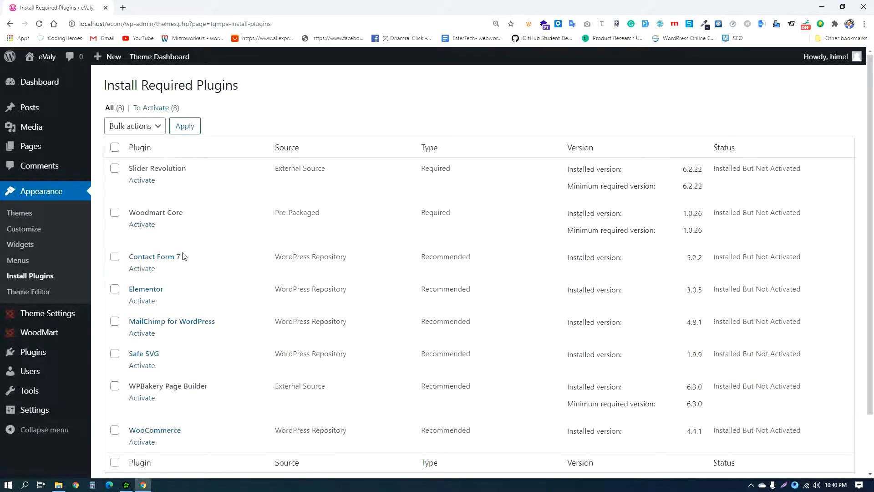
{"action": "left_click", "coordinate": [149, 181]}
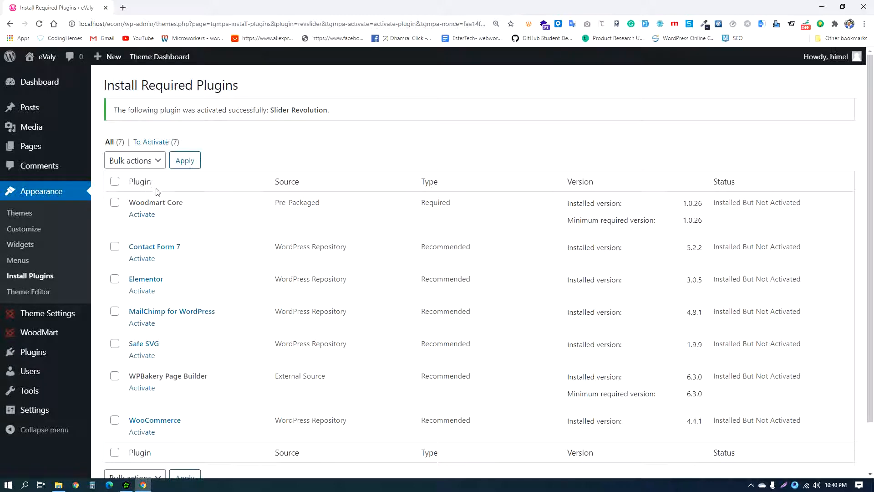
{"action": "left_click", "coordinate": [147, 217]}
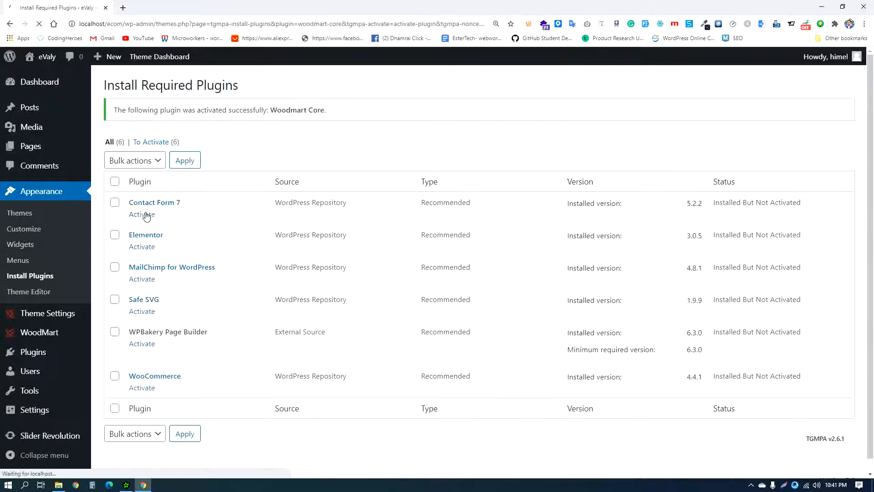
- Activate the Contact Form 7 and Elementor plugins, skipping Elementor's Getting Started page
{"action": "left_click", "coordinate": [148, 217]}
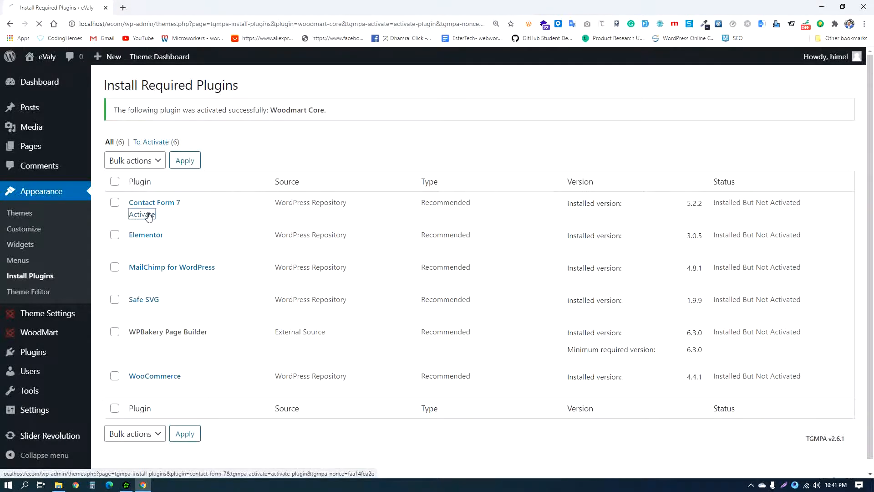
{"action": "left_click", "coordinate": [149, 217]}
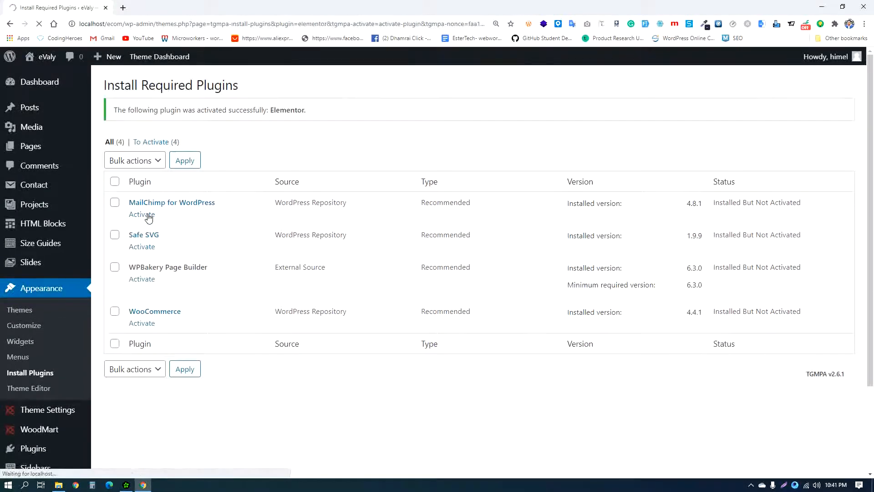
{"action": "left_click", "coordinate": [150, 216]}
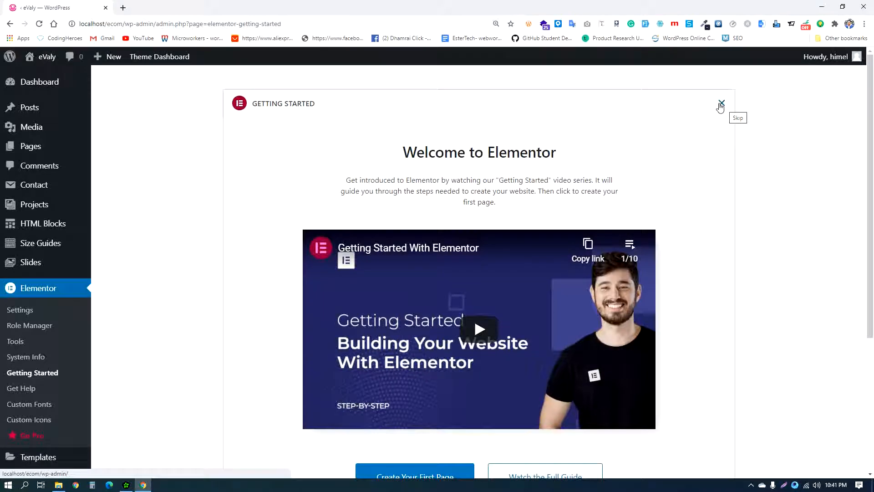
{"action": "left_click", "coordinate": [719, 109]}
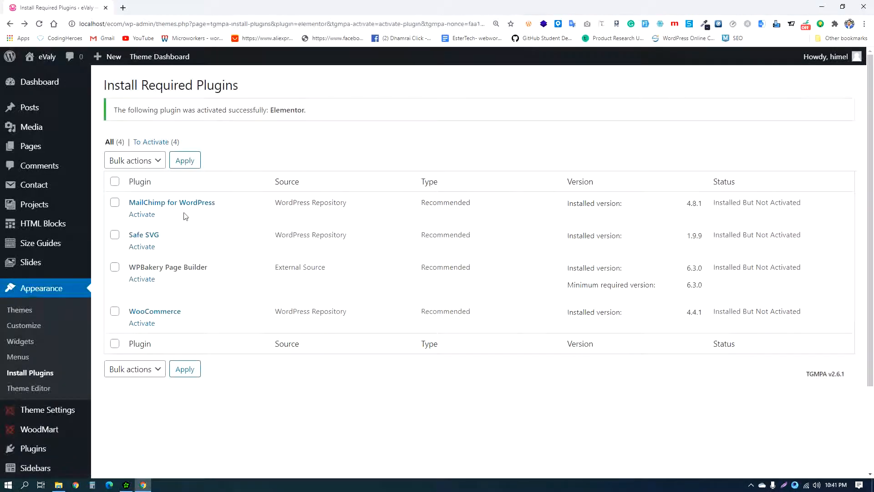
- Activate the MailChimp for WordPress, Safe SVG and WooCommerce plugins from the required plugins list
{"action": "left_click", "coordinate": [154, 216]}
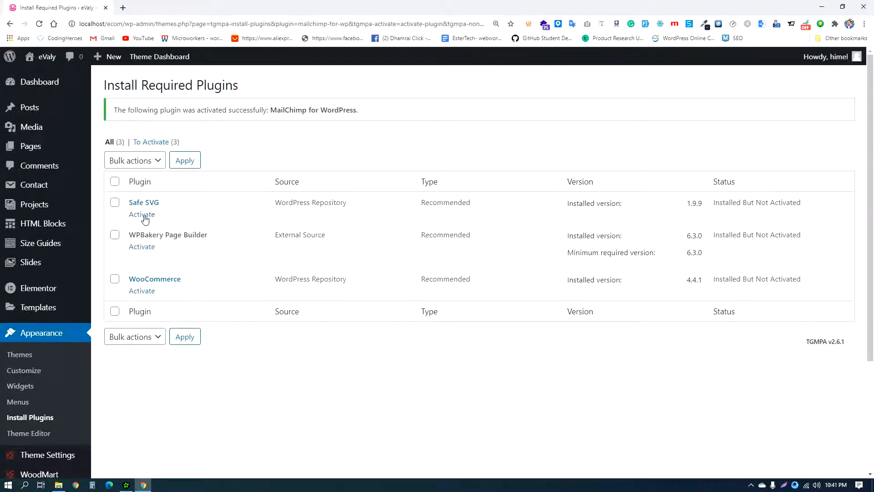
{"action": "left_click", "coordinate": [144, 215]}
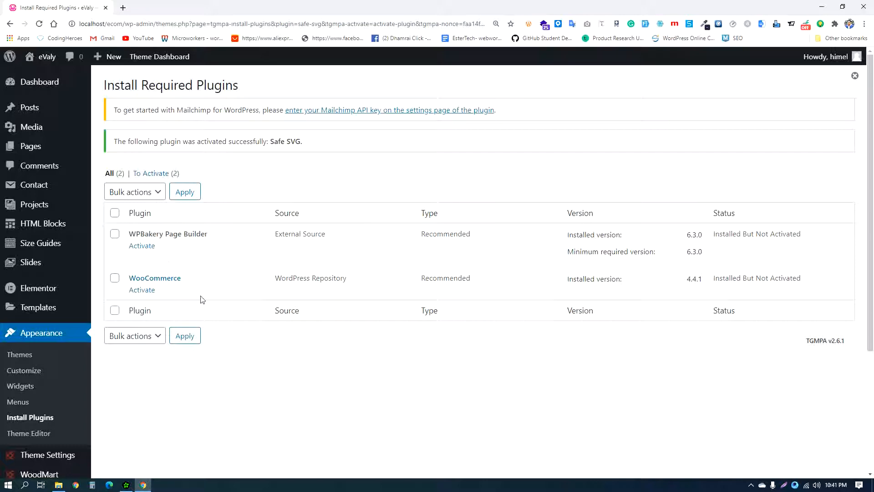
{"action": "left_click", "coordinate": [141, 290]}
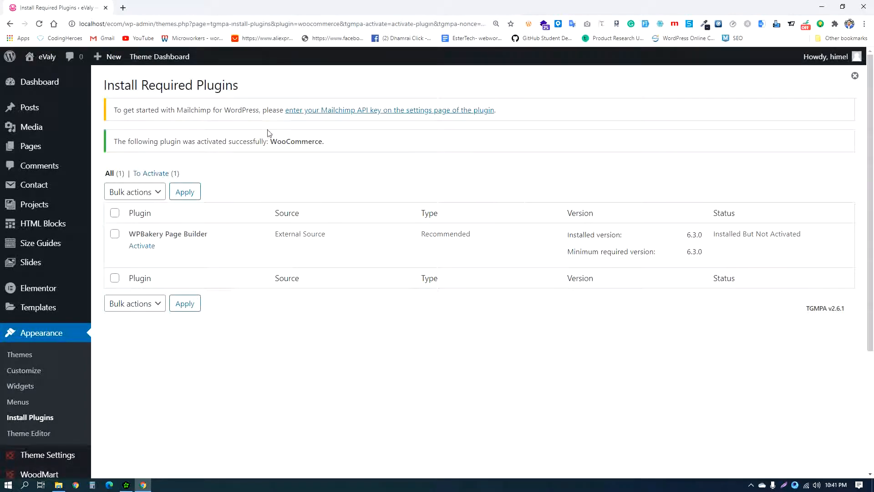
- Go to the dashboard and accept WooCommerce's offer to start the store setup wizard
{"action": "scroll", "coordinate": [437, 365], "scroll_direction": "down", "scroll_amount": 4}
{"action": "scroll", "coordinate": [437, 364], "scroll_direction": "up", "scroll_amount": 4}
{"action": "left_click", "coordinate": [55, 86]}
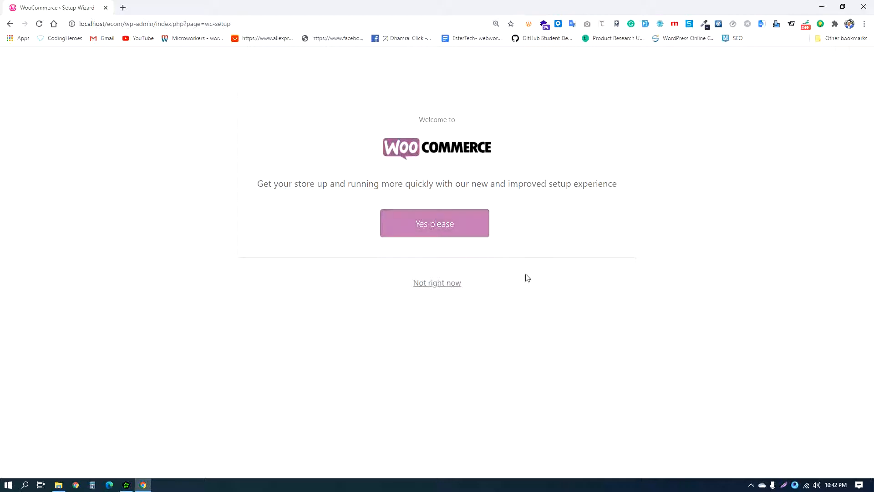
{"action": "left_click", "coordinate": [461, 224]}
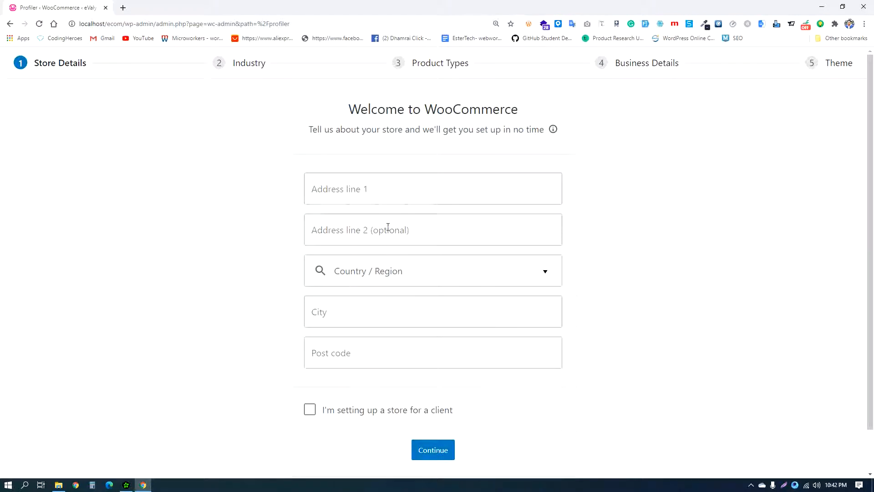
- Fill in the store's address line 1 and set the country/region to United States (US) — Alaska
{"action": "left_click", "coordinate": [411, 191]}
{"action": "type", "text": "alaska"}
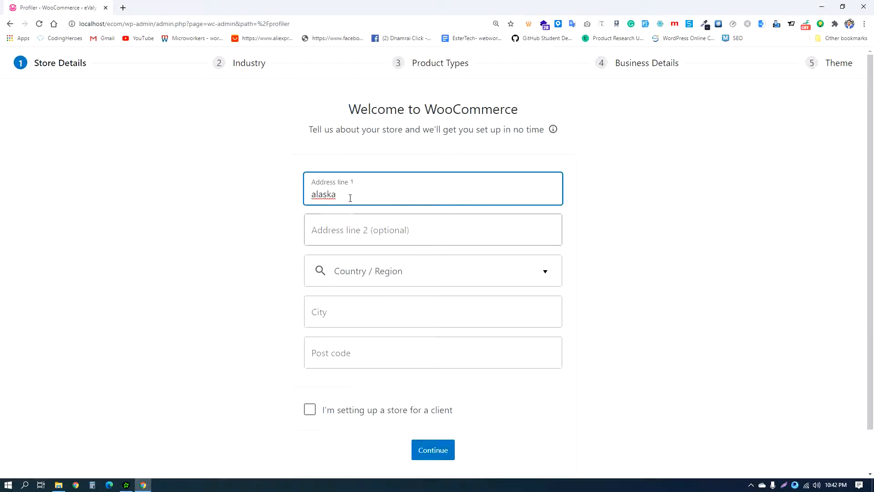
{"action": "left_click_drag", "start_coordinate": [350, 198], "coordinate": [278, 194]}
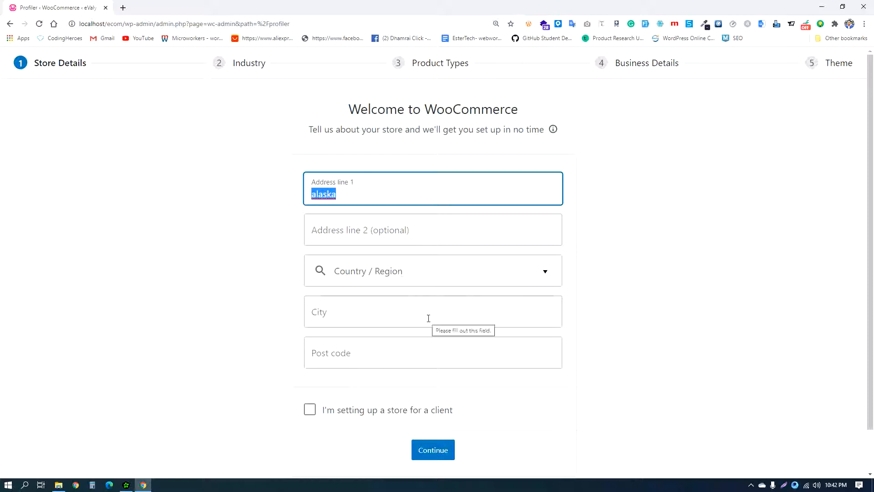
{"action": "left_click", "coordinate": [460, 272]}
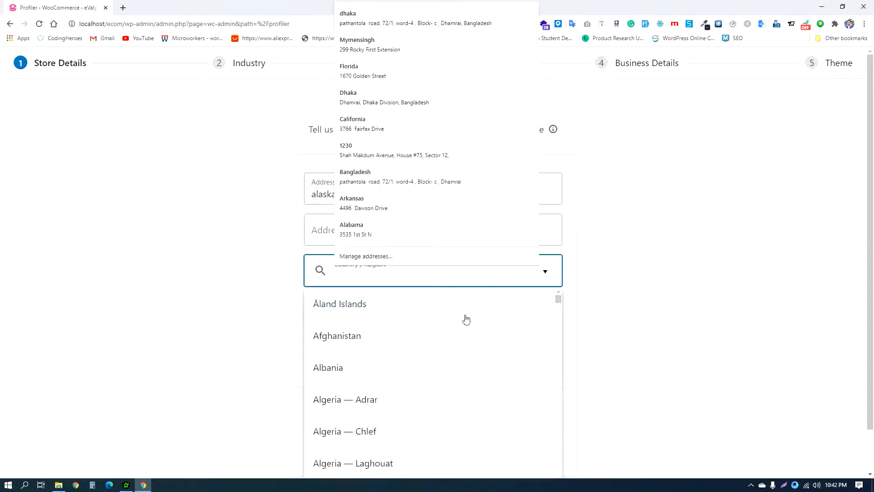
{"action": "scroll", "coordinate": [392, 392], "scroll_direction": "down", "scroll_amount": 4}
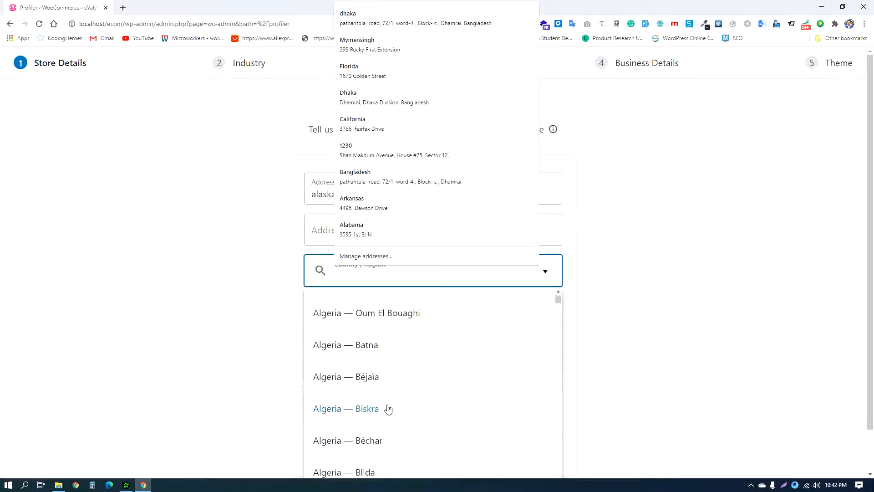
{"action": "scroll", "coordinate": [391, 415], "scroll_direction": "up", "scroll_amount": 3}
{"action": "scroll", "coordinate": [391, 414], "scroll_direction": "up", "scroll_amount": 1}
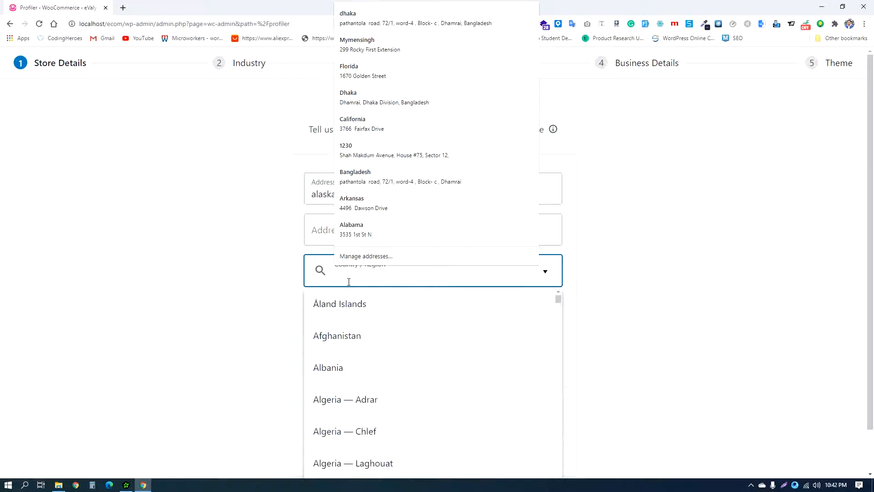
{"action": "type", "text": "alas"}
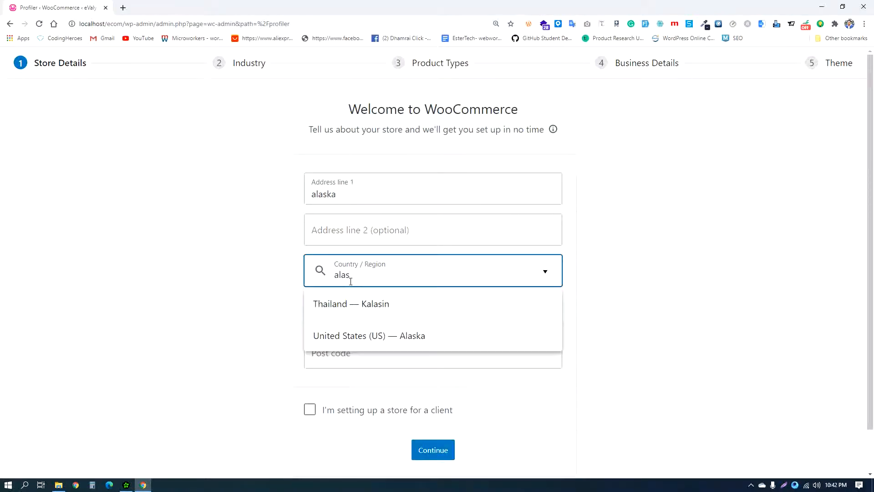
{"action": "left_click", "coordinate": [378, 336]}
- Fill in the store's city and post code, and submit the store details without opting in to usage tracking
{"action": "left_click", "coordinate": [395, 317]}
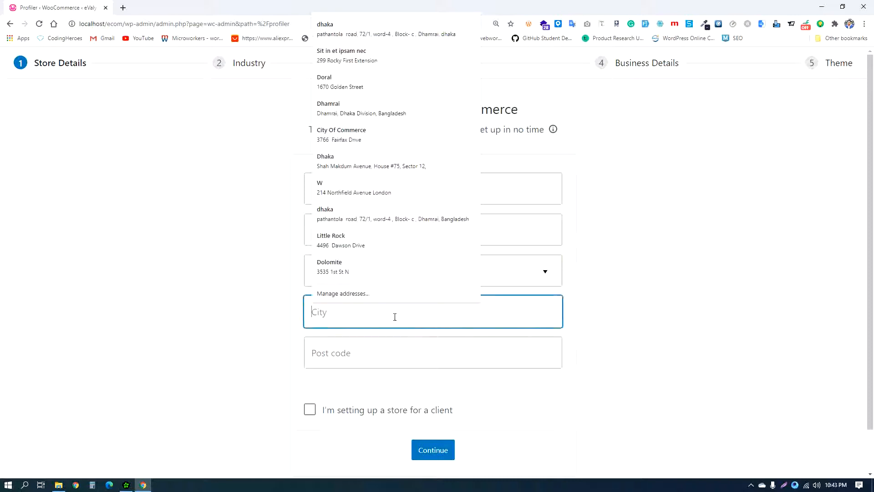
{"action": "type", "text": "alaska"}
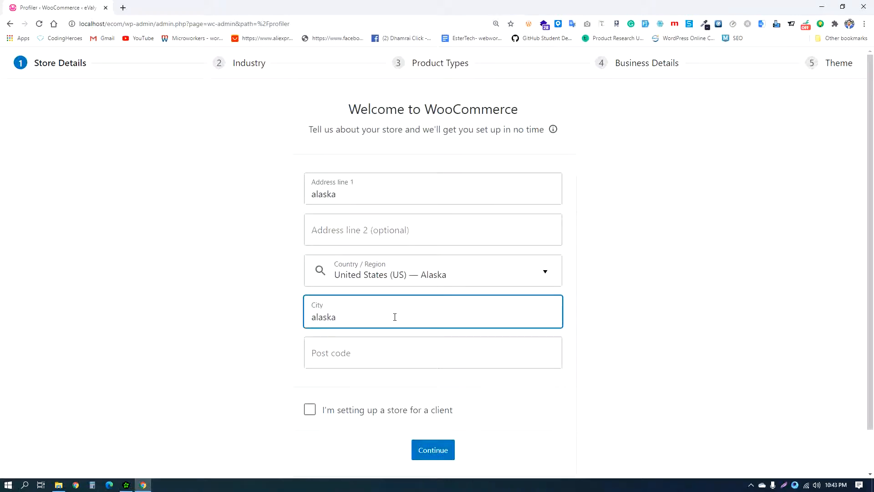
{"action": "left_click", "coordinate": [382, 357]}
{"action": "type", "text": "alaska"}
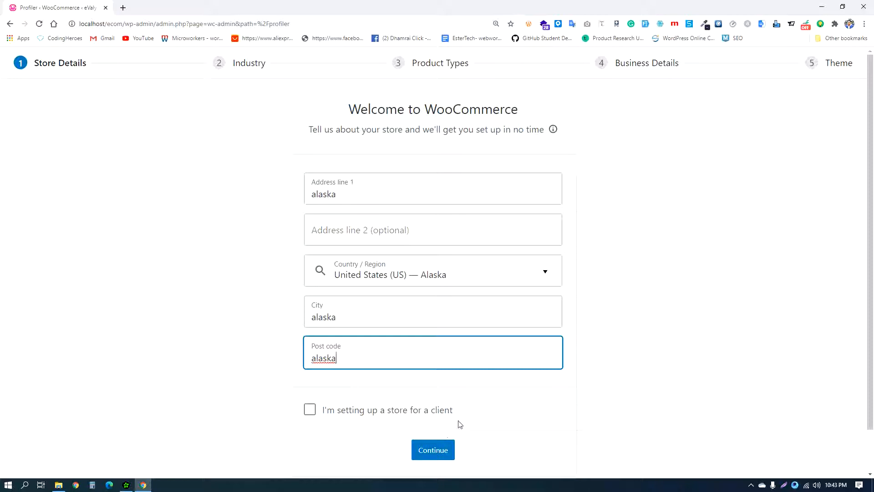
{"action": "scroll", "coordinate": [470, 410], "scroll_direction": "down", "scroll_amount": 1}
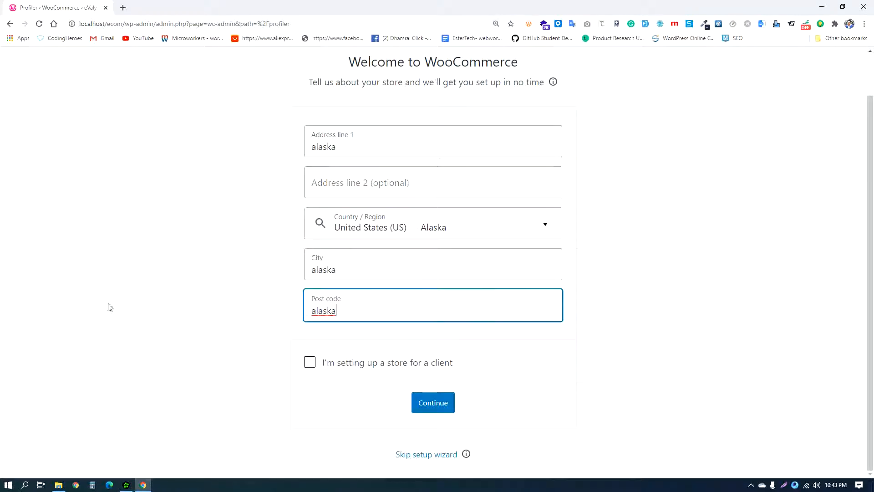
{"action": "left_click", "coordinate": [439, 407]}
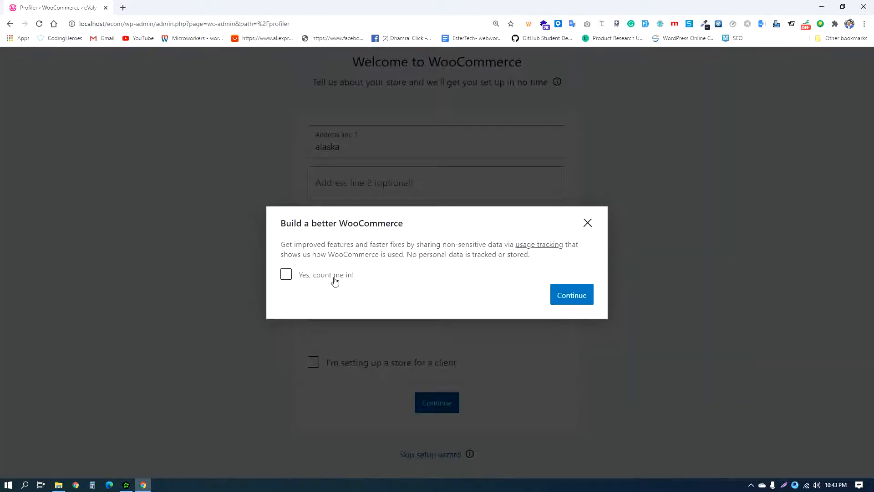
{"action": "left_click", "coordinate": [584, 300]}
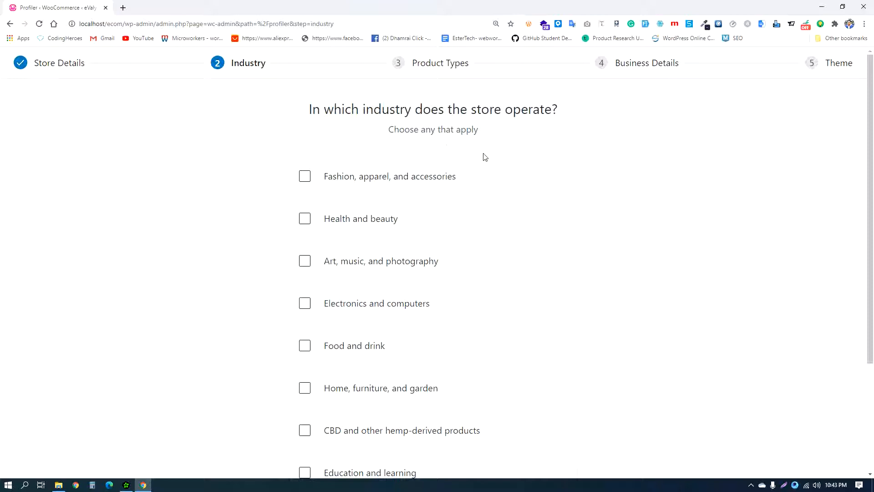
- Select Fashion, apparel, and accessories, Health and beauty, Art, music, and photography, and Electronics and computers as store industries and continue
{"action": "scroll", "coordinate": [482, 233], "scroll_direction": "down", "scroll_amount": 3}
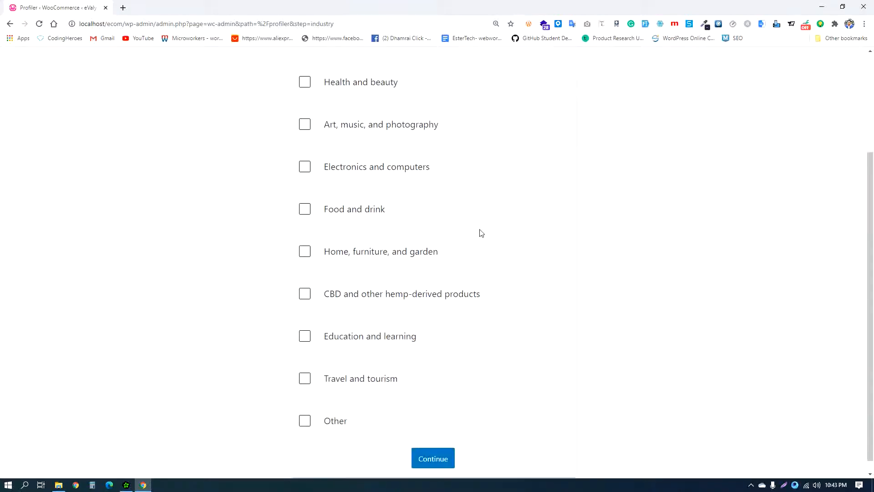
{"action": "scroll", "coordinate": [482, 233], "scroll_direction": "up", "scroll_amount": 3}
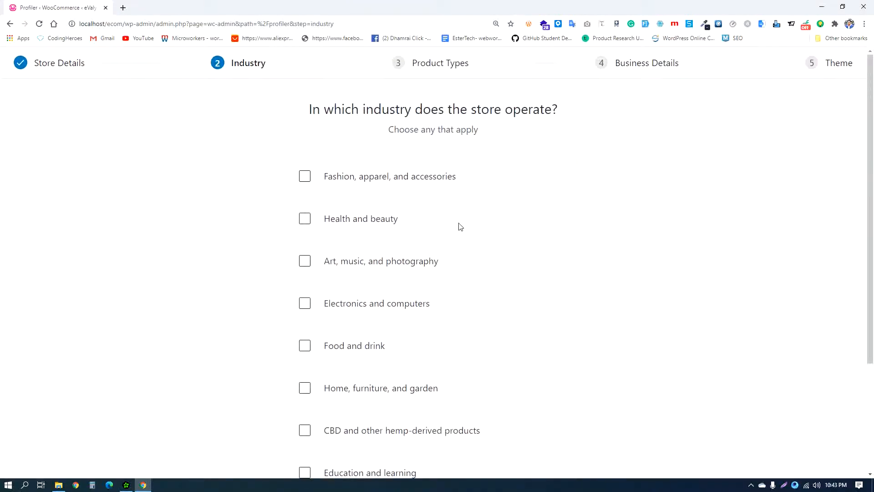
{"action": "left_click", "coordinate": [304, 178]}
{"action": "left_click", "coordinate": [305, 219]}
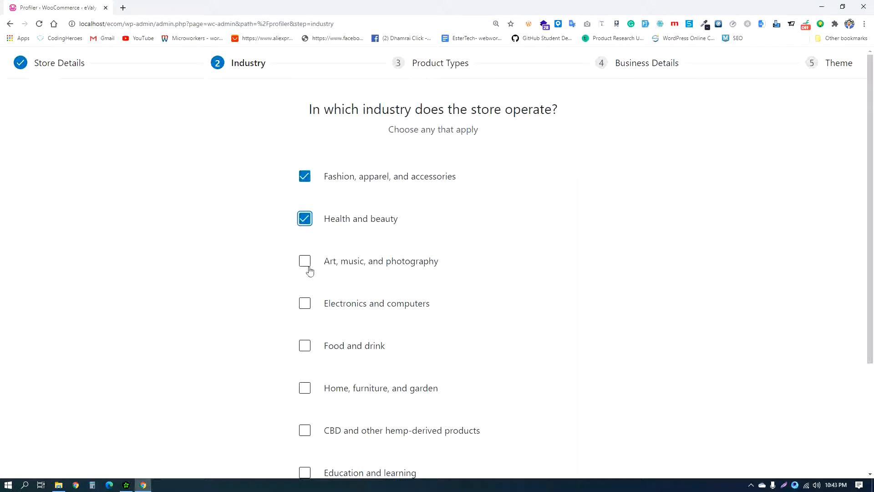
{"action": "left_click", "coordinate": [306, 265]}
{"action": "left_click", "coordinate": [305, 304]}
{"action": "scroll", "coordinate": [536, 301], "scroll_direction": "down", "scroll_amount": 1}
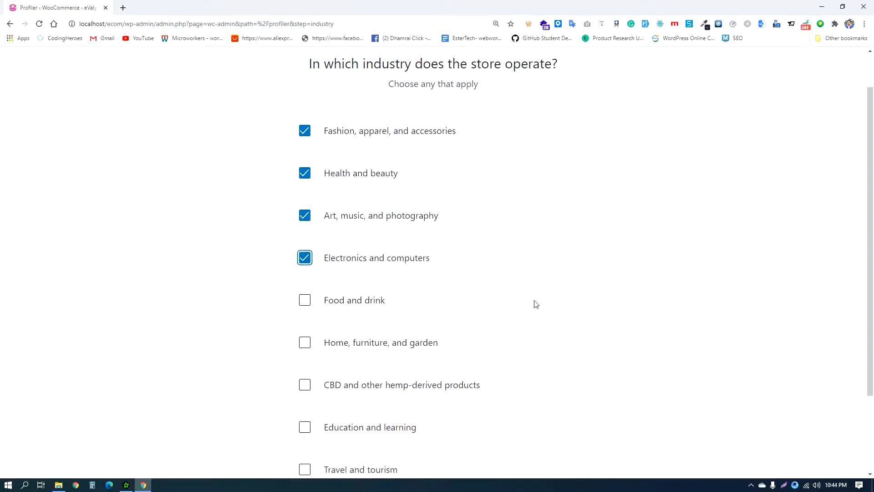
{"action": "scroll", "coordinate": [536, 304], "scroll_direction": "down", "scroll_amount": 2}
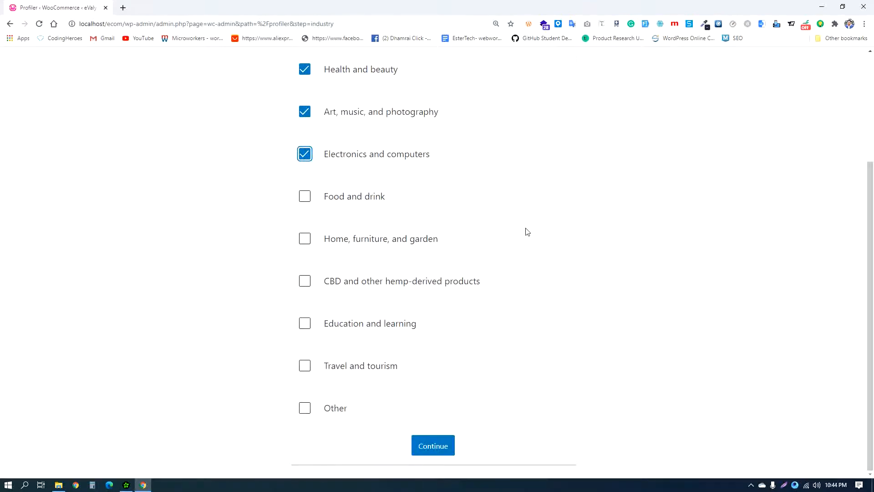
{"action": "scroll", "coordinate": [526, 231], "scroll_direction": "up", "scroll_amount": 3}
{"action": "scroll", "coordinate": [509, 310], "scroll_direction": "down", "scroll_amount": 3}
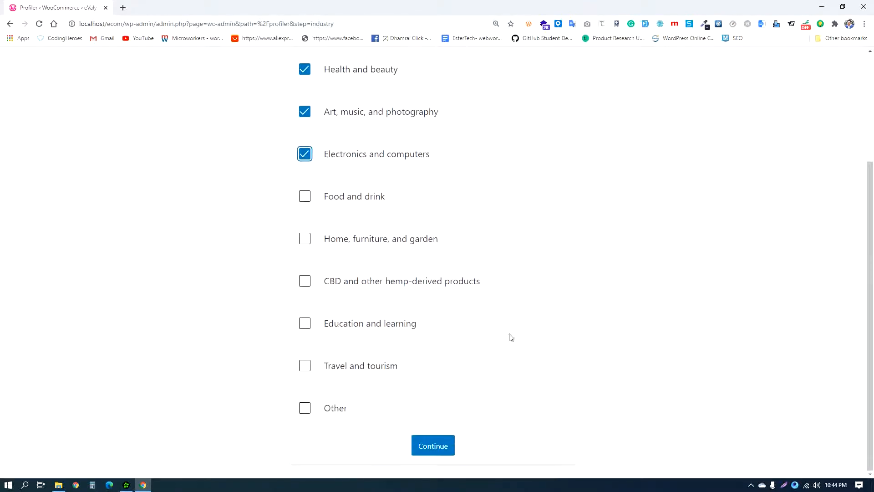
{"action": "left_click", "coordinate": [444, 442]}
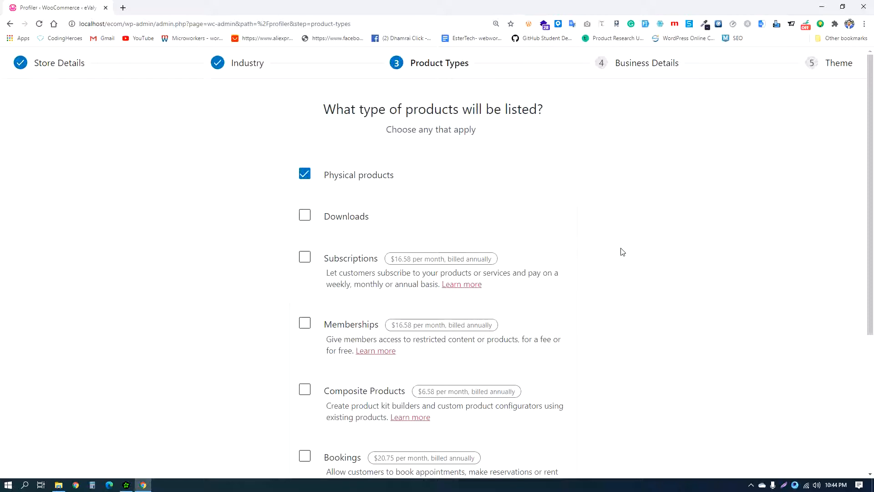
- Include Downloads alongside Physical products as the store's product types and continue to the business details
{"action": "scroll", "coordinate": [449, 269], "scroll_direction": "down", "scroll_amount": 1}
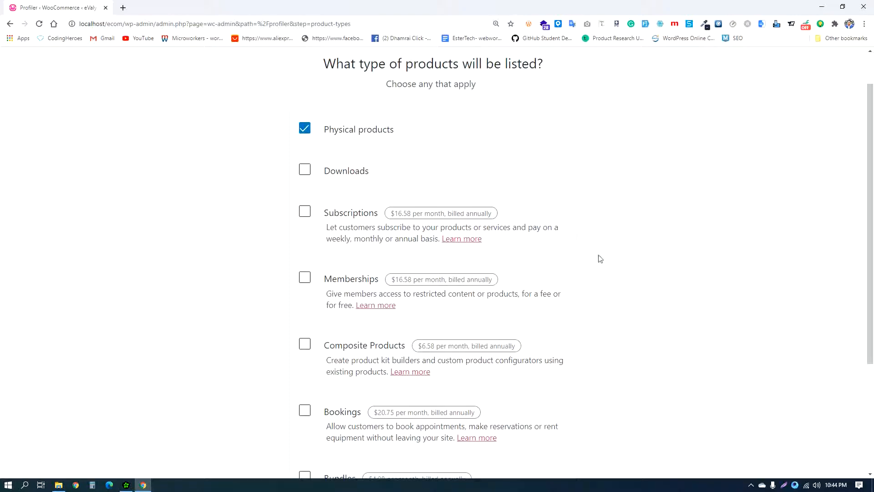
{"action": "left_click", "coordinate": [304, 168]}
{"action": "left_click", "coordinate": [305, 168]}
{"action": "left_click", "coordinate": [308, 174]}
{"action": "scroll", "coordinate": [458, 179], "scroll_direction": "down", "scroll_amount": 3}
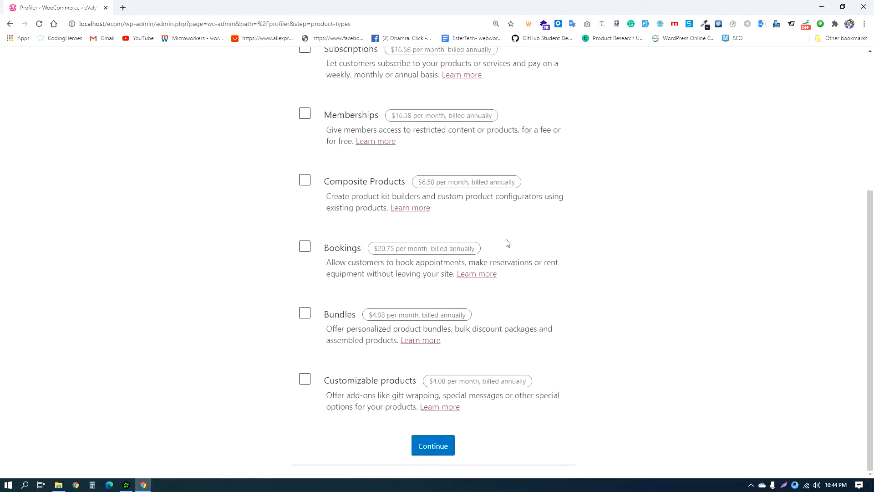
{"action": "left_click", "coordinate": [443, 448]}
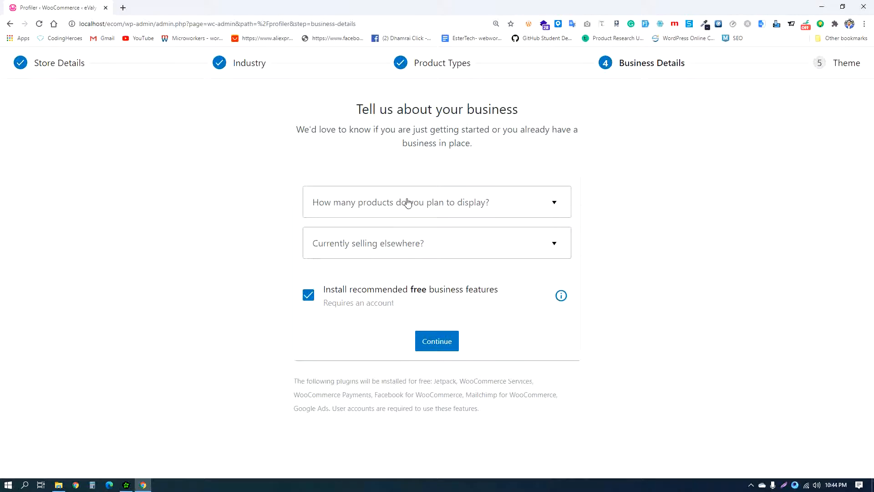
- Set the number of products planned for display to 1,000+ and answer No to currently selling elsewhere
{"action": "left_click", "coordinate": [471, 207]}
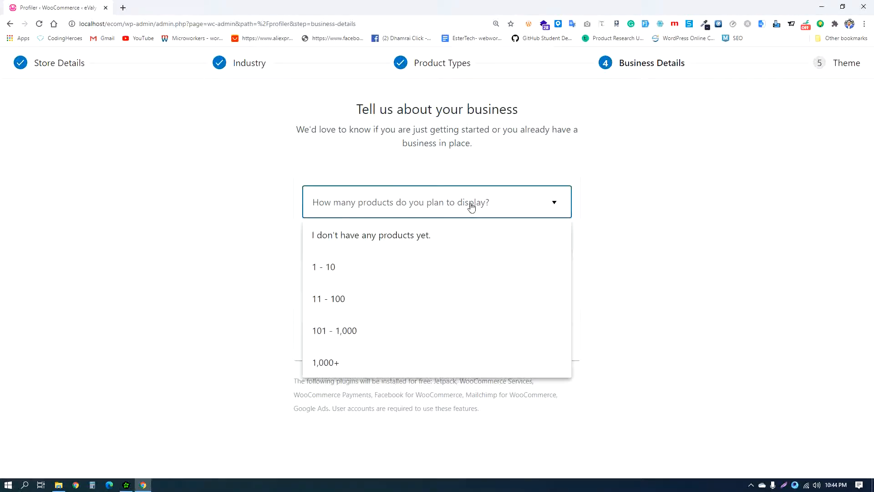
{"action": "left_click", "coordinate": [367, 360]}
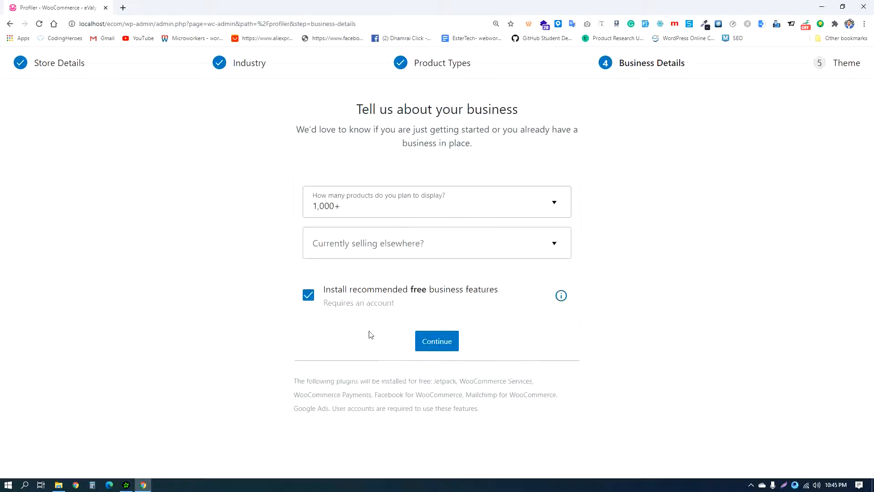
{"action": "left_click", "coordinate": [424, 247]}
{"action": "left_click", "coordinate": [355, 281]}
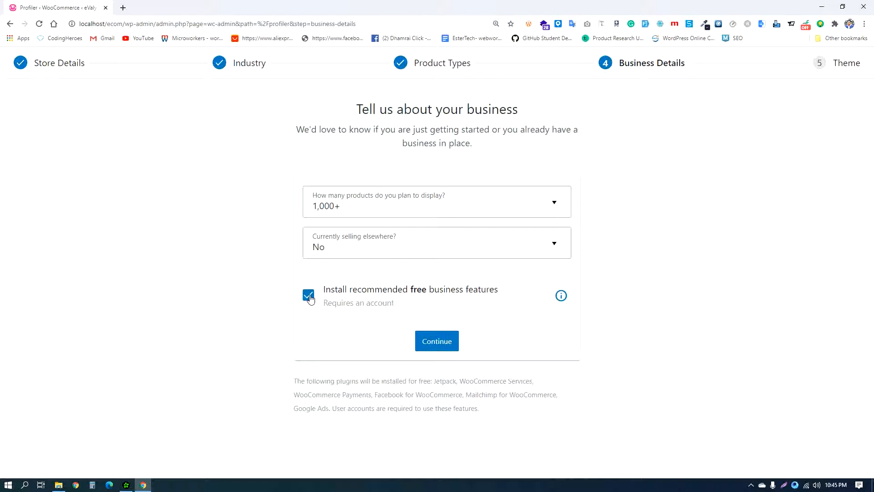
- Opt out of installing the recommended free business features and continue to the theme choice
{"action": "left_click", "coordinate": [561, 297]}
{"action": "left_click", "coordinate": [309, 296]}
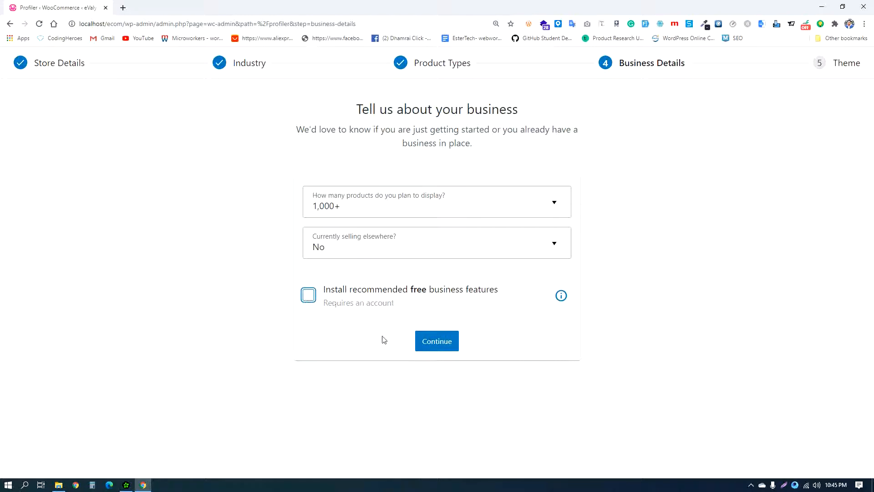
{"action": "left_click", "coordinate": [428, 341]}
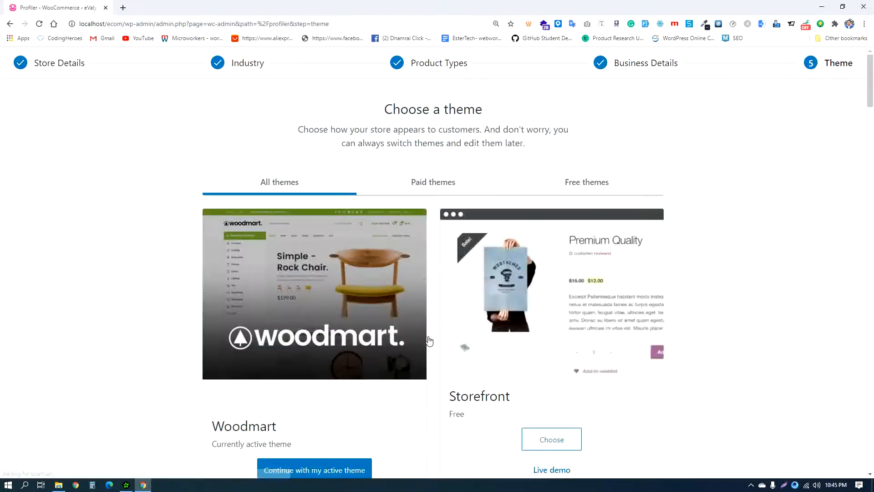
- Continue with the active Woodmart theme and finish the wizard, declining Jetpack and WooCommerce Services
{"action": "scroll", "coordinate": [627, 342], "scroll_direction": "down", "scroll_amount": 1}
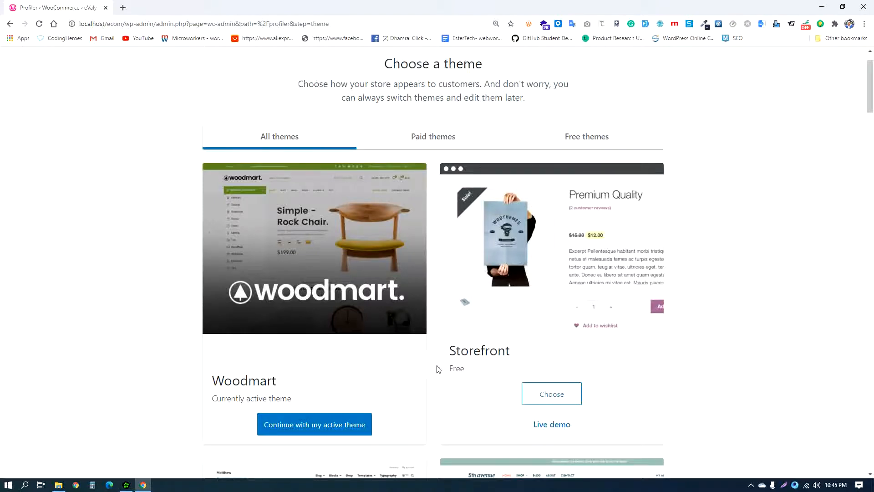
{"action": "scroll", "coordinate": [497, 347], "scroll_direction": "down", "scroll_amount": 2}
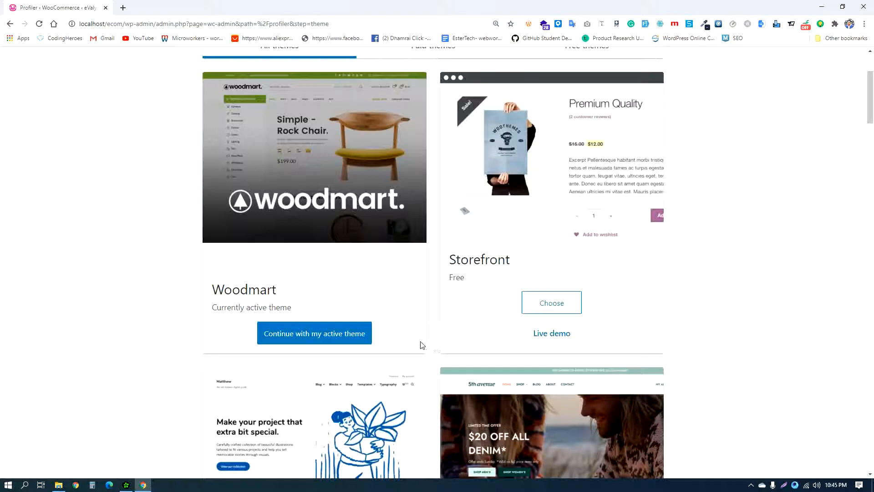
{"action": "left_click", "coordinate": [338, 336]}
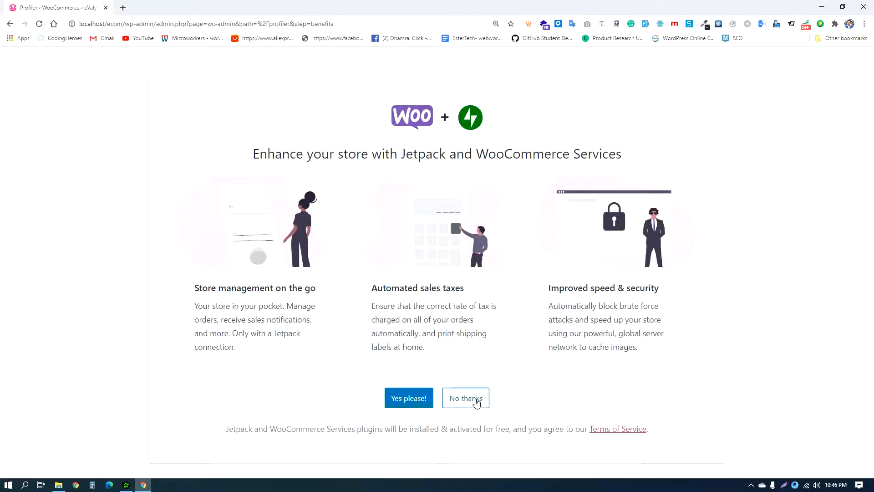
{"action": "left_click", "coordinate": [486, 404]}
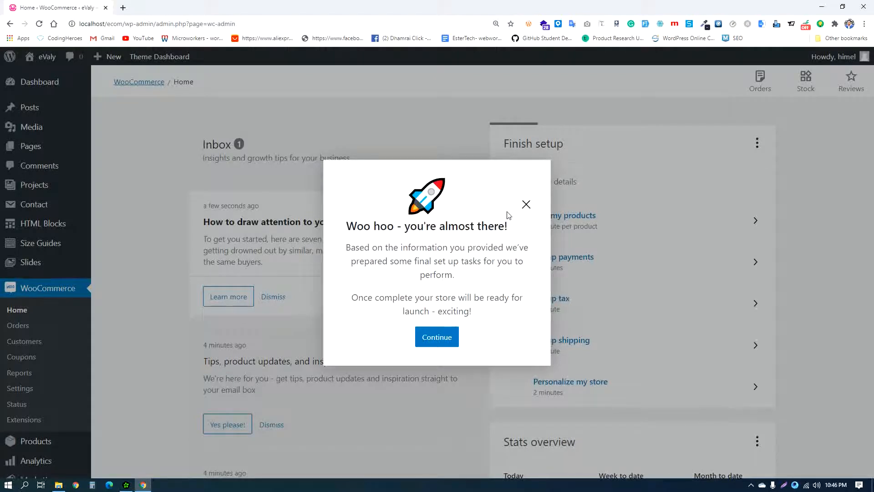
{"action": "left_click", "coordinate": [431, 339]}
- Look over the WooCommerce home page's remaining setup tasks and visit the site's front end
{"action": "scroll", "coordinate": [774, 236], "scroll_direction": "down", "scroll_amount": 5}
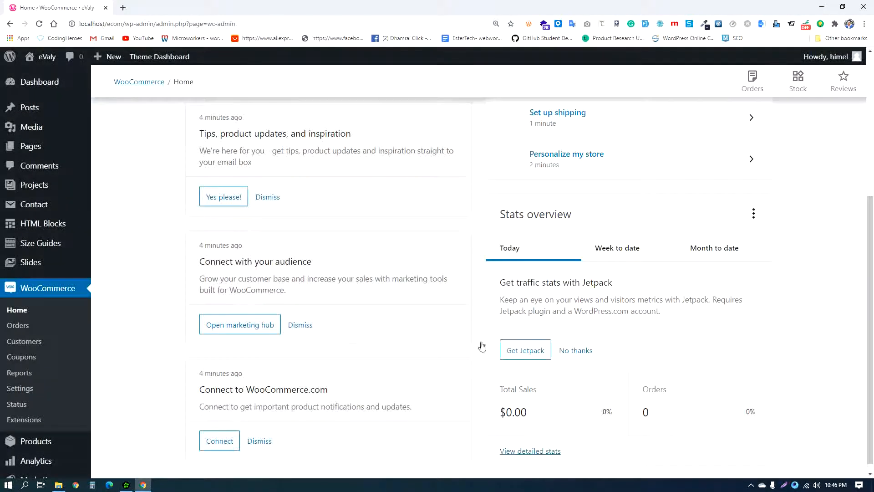
{"action": "scroll", "coordinate": [401, 457], "scroll_direction": "up", "scroll_amount": 4}
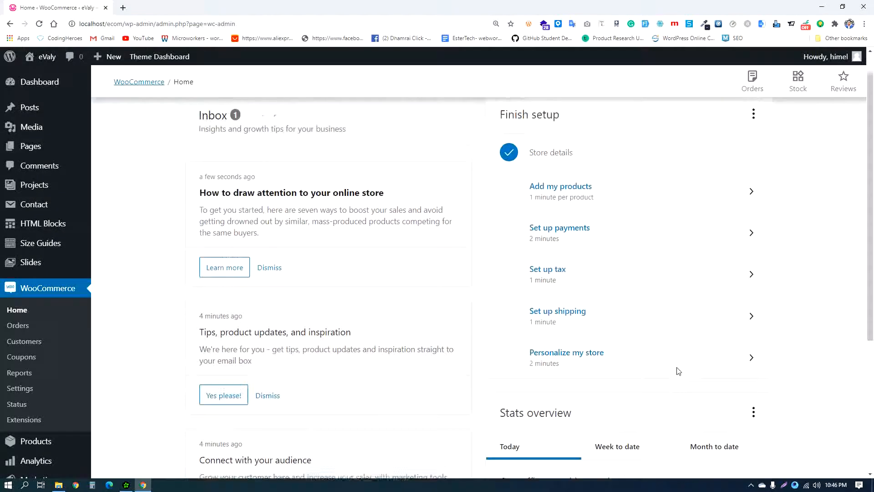
{"action": "mouse_move", "coordinate": [27, 67]}
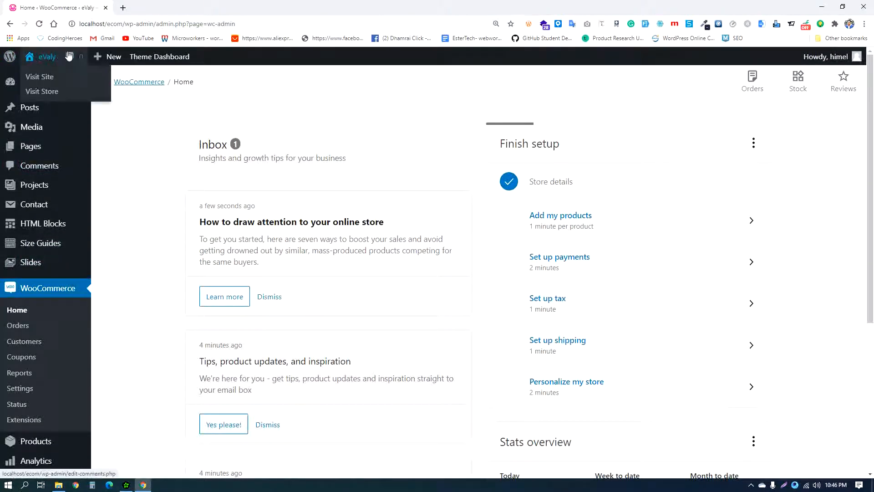
{"action": "left_click", "coordinate": [42, 77]}
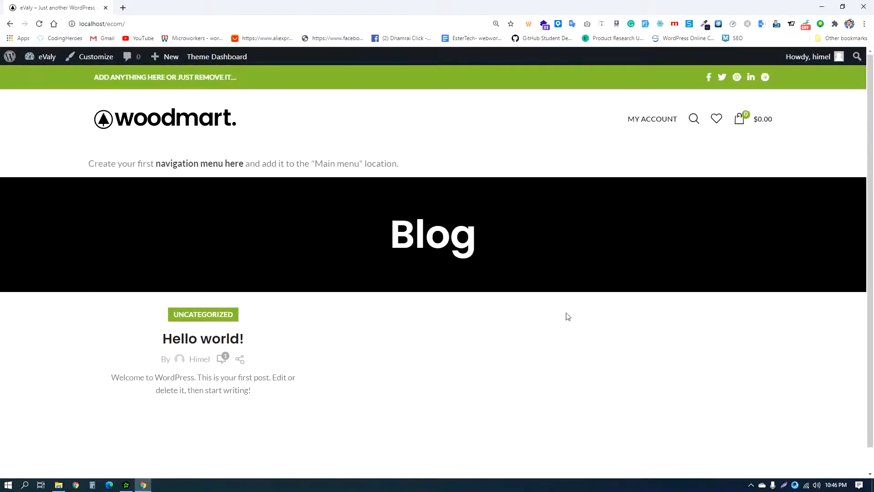
- Return to the WordPress dashboard and look over its widgets and the admin sections added by the theme and plugins
{"action": "mouse_move", "coordinate": [50, 68]}
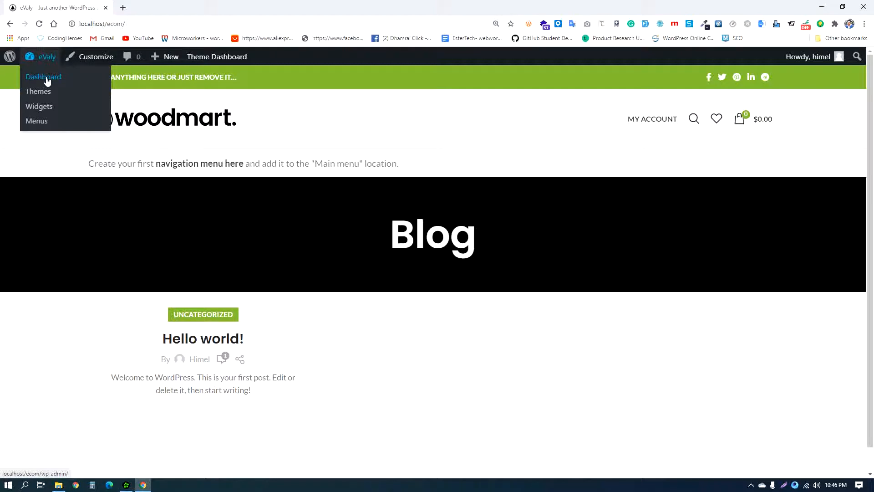
{"action": "left_click", "coordinate": [47, 80]}
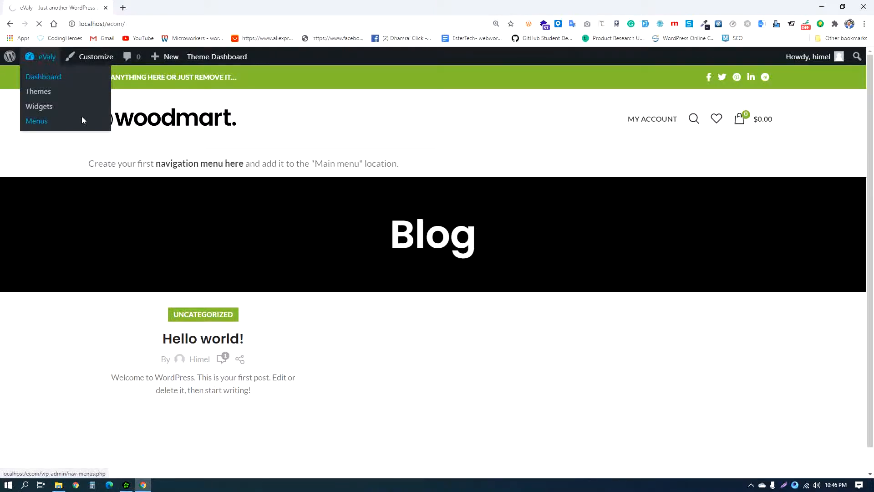
{"action": "scroll", "coordinate": [751, 171], "scroll_direction": "down", "scroll_amount": 9}
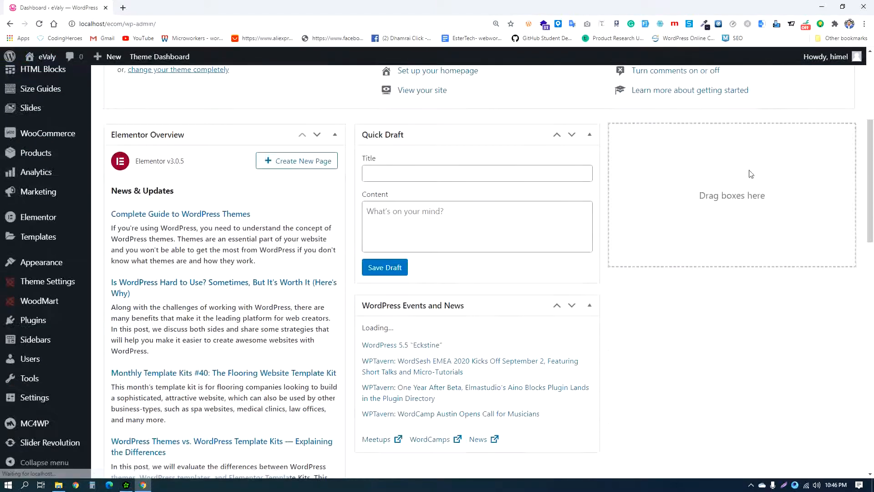
{"action": "scroll", "coordinate": [673, 407], "scroll_direction": "up", "scroll_amount": 4}
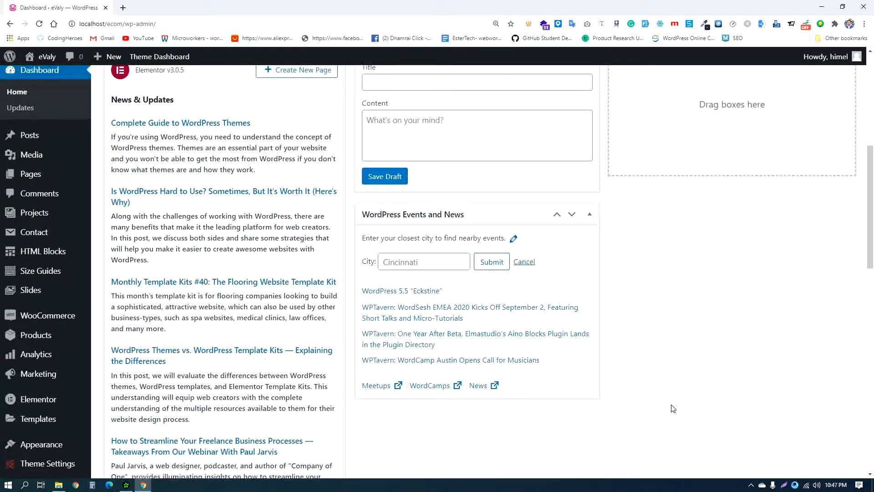
{"action": "scroll", "coordinate": [674, 394], "scroll_direction": "down", "scroll_amount": 1}
{"action": "scroll", "coordinate": [674, 393], "scroll_direction": "down", "scroll_amount": 2}
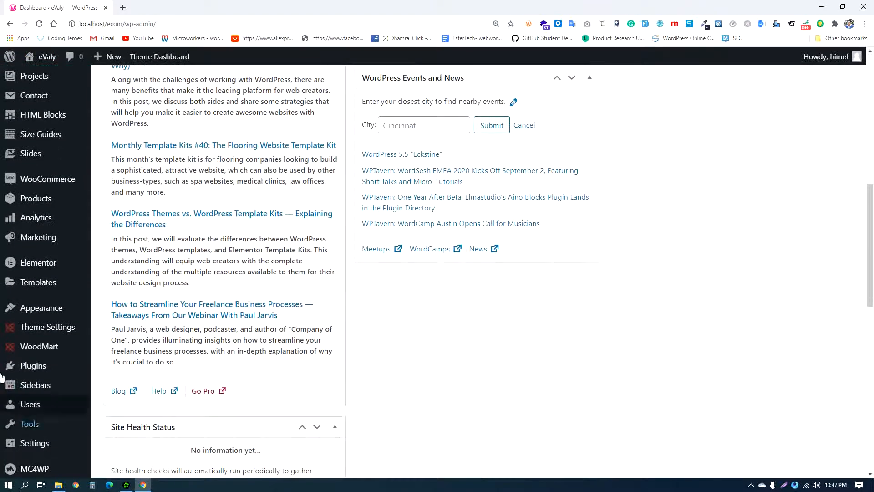
{"action": "mouse_move", "coordinate": [65, 308]}
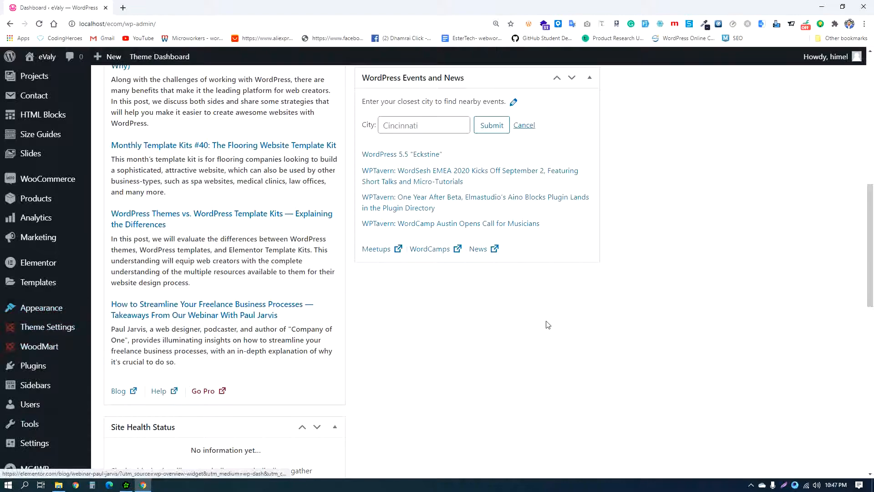
{"action": "scroll", "coordinate": [357, 347], "scroll_direction": "up", "scroll_amount": 12}
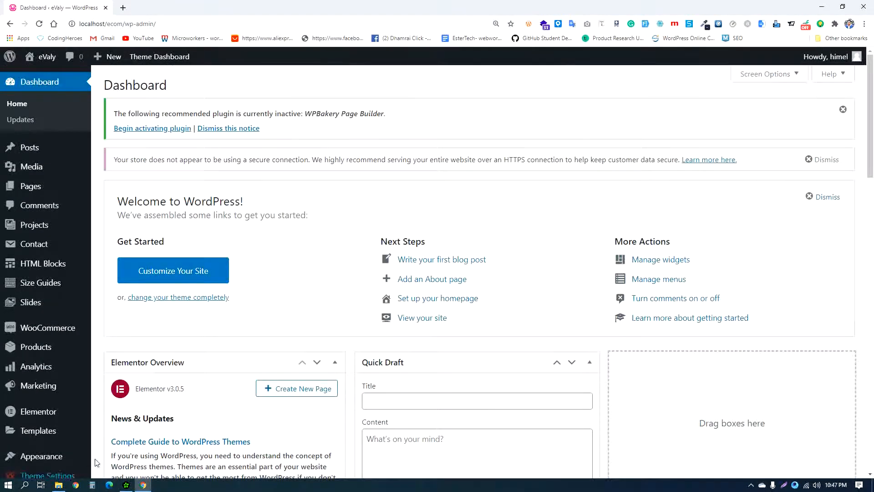
- In File Explorer, open online_documentation.html from the Documentation folder of woodmart520n, inside the theme folder in Music
{"action": "left_click", "coordinate": [61, 486]}
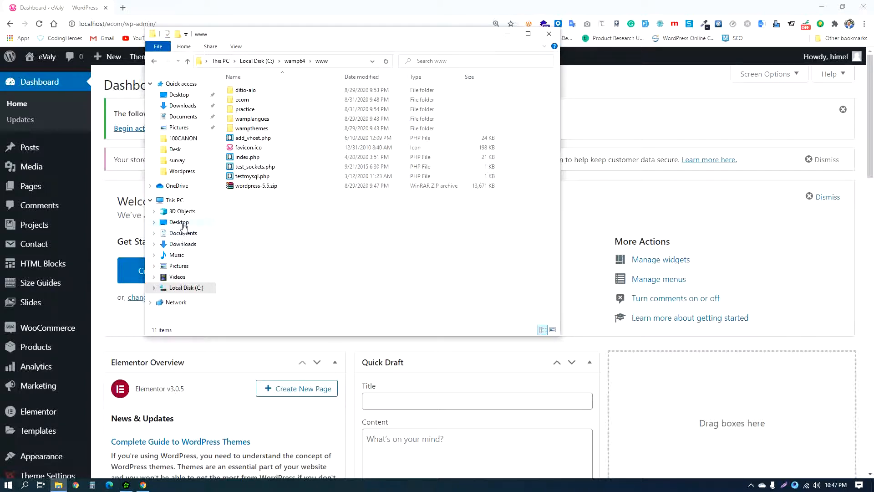
{"action": "left_click", "coordinate": [176, 259]}
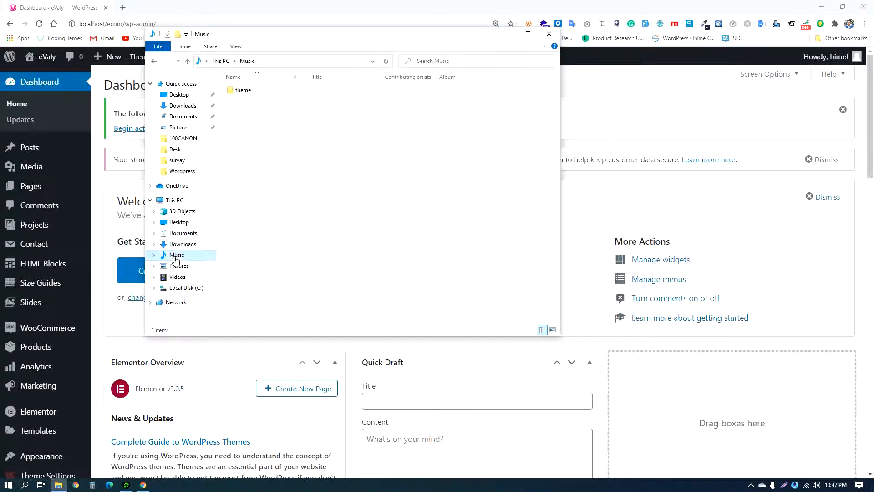
{"action": "double_click", "coordinate": [245, 90]}
{"action": "double_click", "coordinate": [249, 91]}
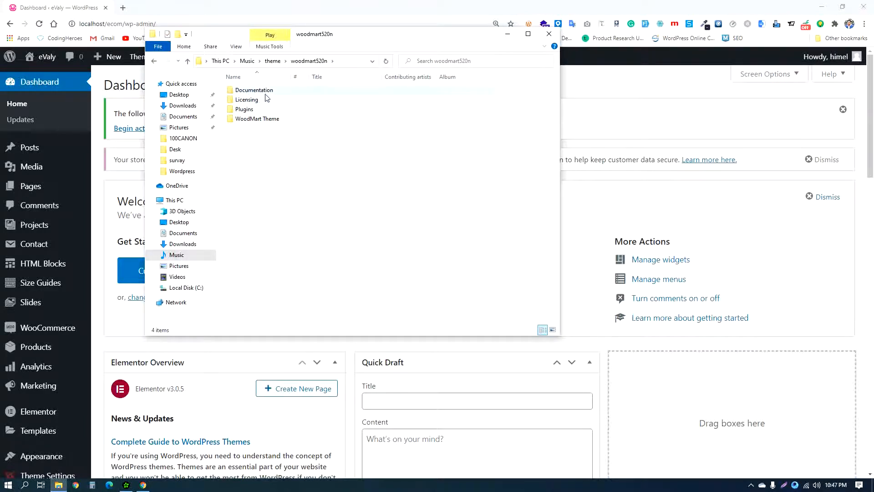
{"action": "double_click", "coordinate": [266, 91]}
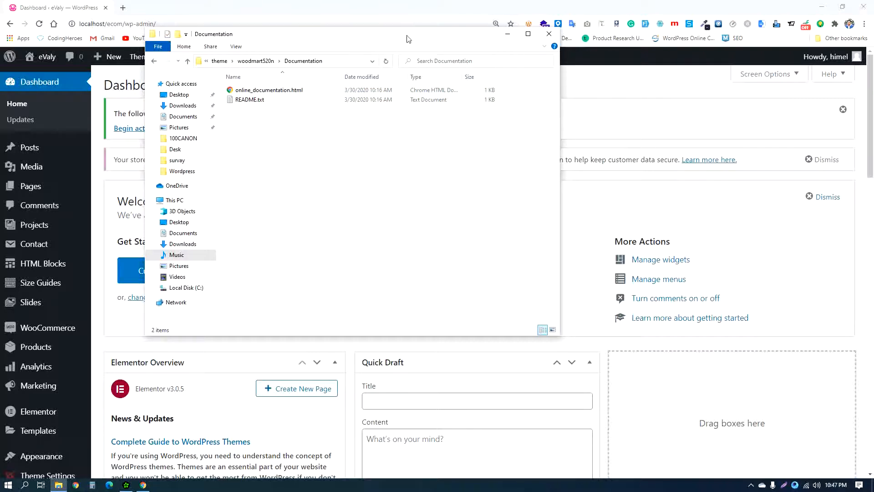
{"action": "double_click", "coordinate": [291, 93]}
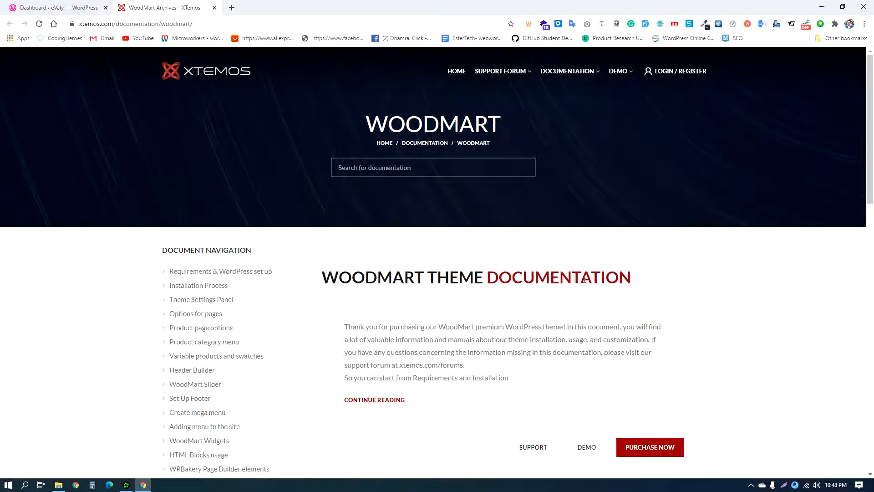
- Open the Installation Process page of the WoodMart theme documentation
{"action": "scroll", "coordinate": [610, 314], "scroll_direction": "down", "scroll_amount": 5}
{"action": "scroll", "coordinate": [737, 330], "scroll_direction": "up", "scroll_amount": 5}
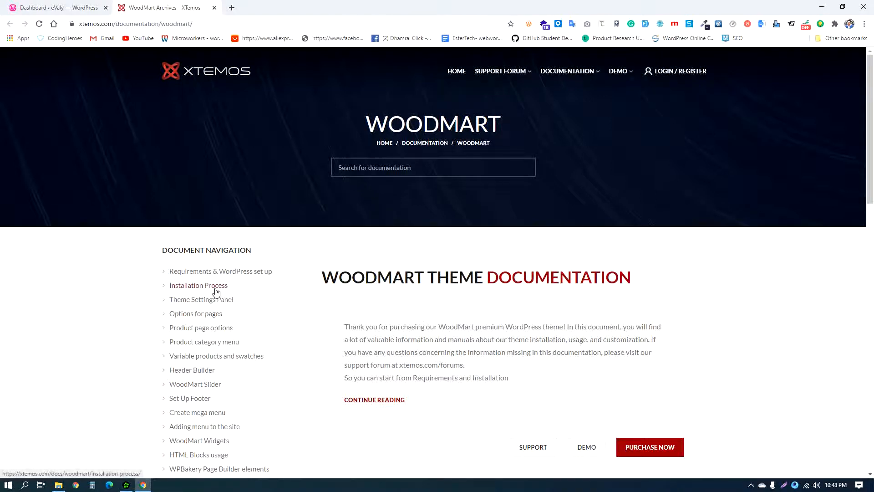
{"action": "left_click", "coordinate": [172, 290]}
- Read the installation guide's sections on theme upload, plugins, WooCommerce and importing demo content
{"action": "scroll", "coordinate": [561, 250], "scroll_direction": "down", "scroll_amount": 4}
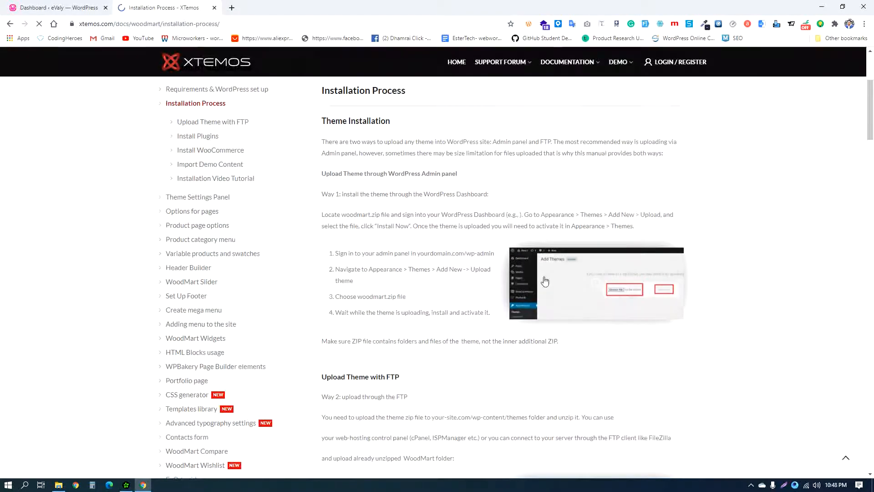
{"action": "scroll", "coordinate": [546, 282], "scroll_direction": "down", "scroll_amount": 1}
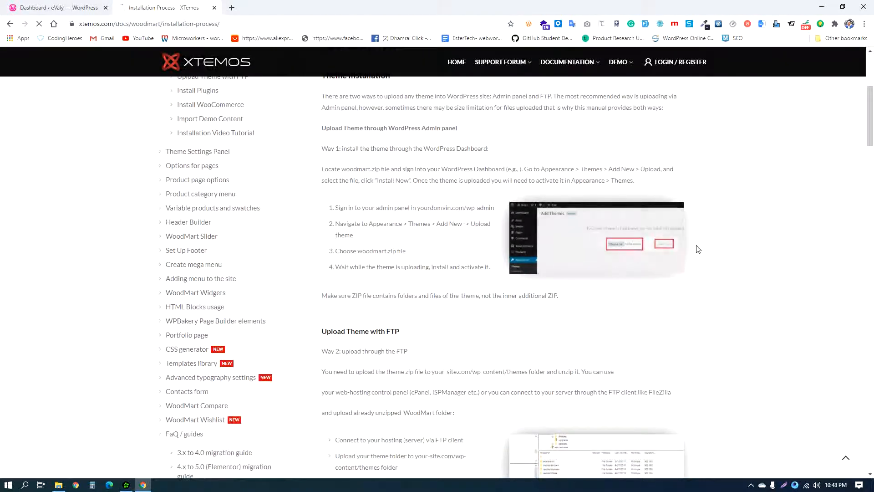
{"action": "scroll", "coordinate": [631, 255], "scroll_direction": "down", "scroll_amount": 3}
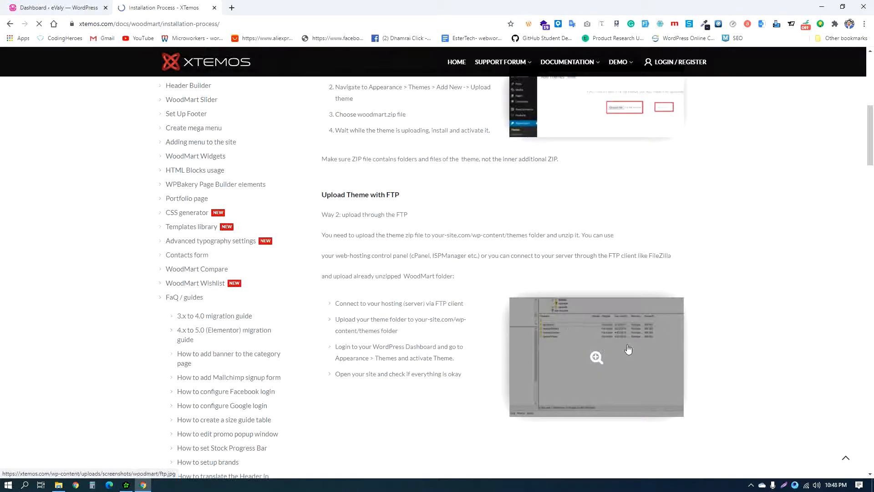
{"action": "scroll", "coordinate": [628, 348], "scroll_direction": "down", "scroll_amount": 6}
{"action": "scroll", "coordinate": [578, 300], "scroll_direction": "down", "scroll_amount": 3}
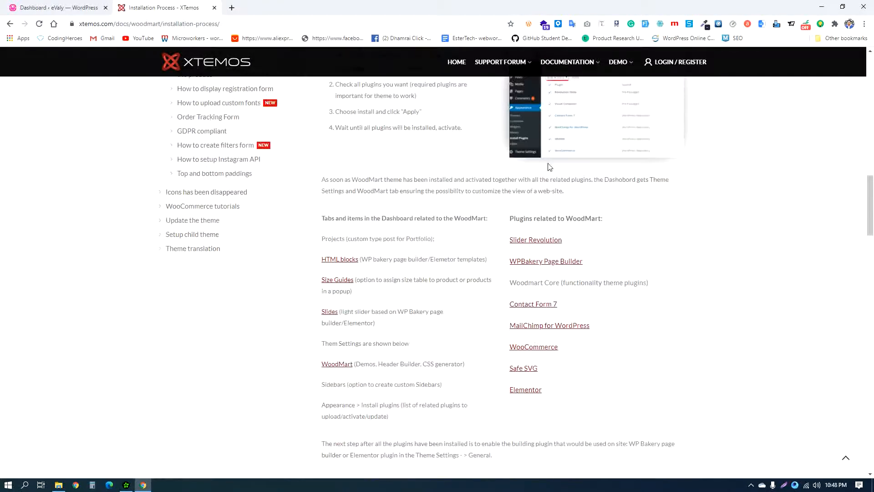
{"action": "scroll", "coordinate": [574, 405], "scroll_direction": "down", "scroll_amount": 8}
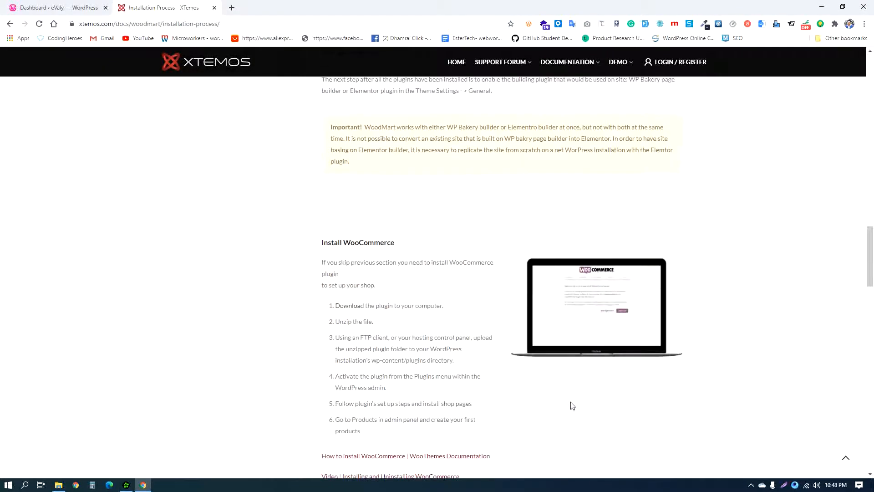
{"action": "scroll", "coordinate": [621, 387], "scroll_direction": "down", "scroll_amount": 14}
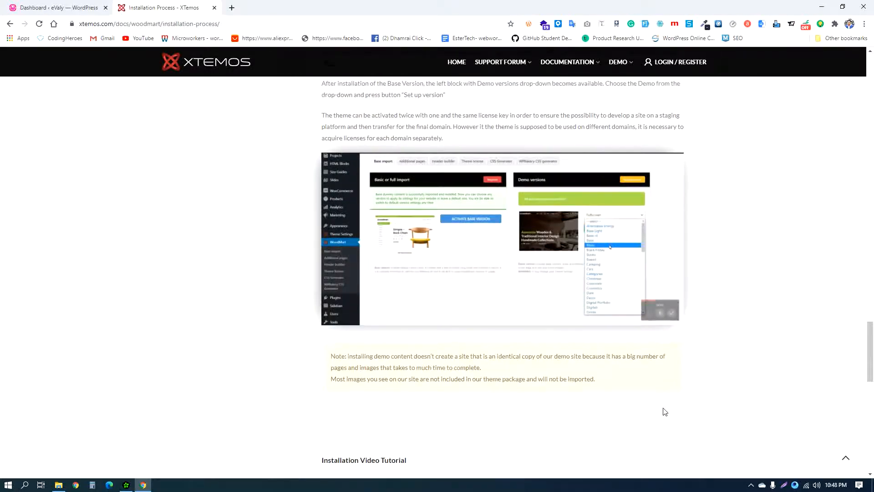
{"action": "scroll", "coordinate": [659, 410], "scroll_direction": "up", "scroll_amount": 6}
{"action": "scroll", "coordinate": [543, 307], "scroll_direction": "up", "scroll_amount": 7}
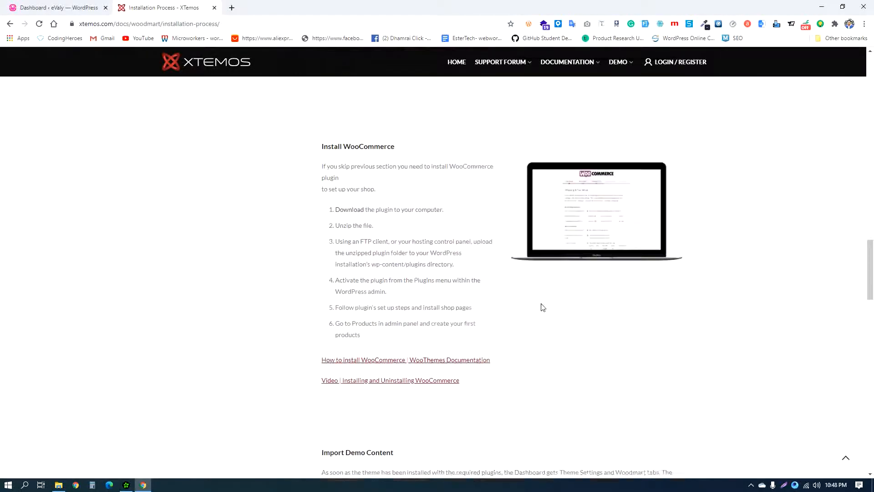
{"action": "scroll", "coordinate": [542, 307], "scroll_direction": "down", "scroll_amount": 5}
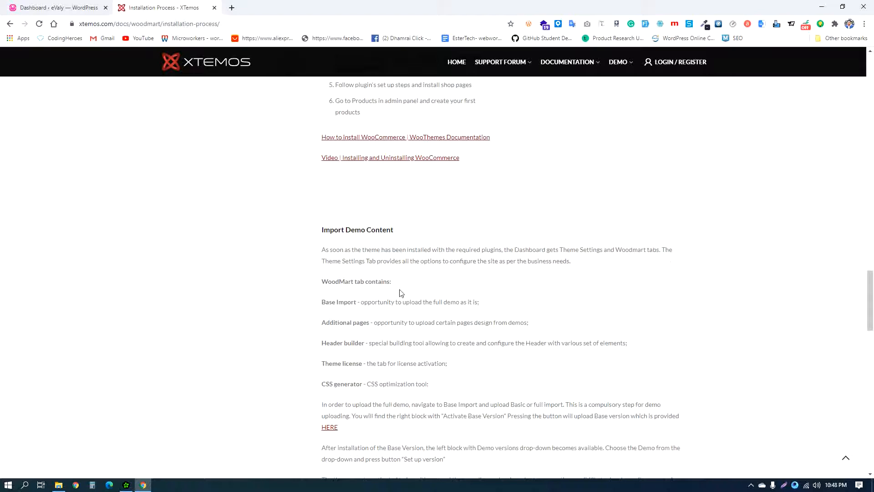
{"action": "scroll", "coordinate": [410, 325], "scroll_direction": "down", "scroll_amount": 1}
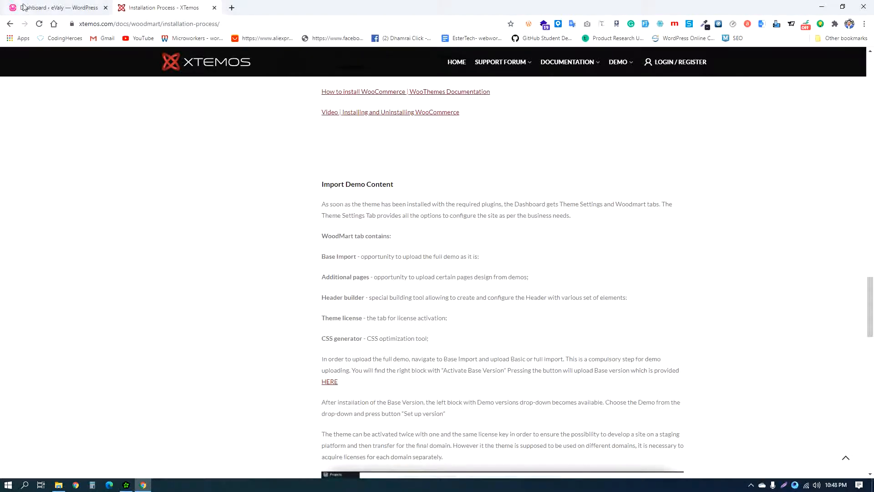
- From the WordPress dashboard, open WoodMart's Base import page and import the base data with all pages and versions included
{"action": "left_click", "coordinate": [46, 7]}
{"action": "scroll", "coordinate": [2, 186], "scroll_direction": "down", "scroll_amount": 4}
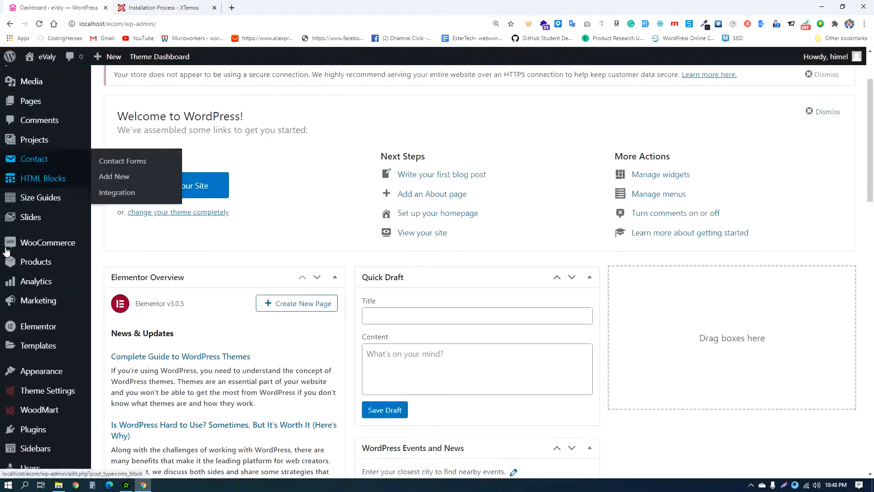
{"action": "mouse_move", "coordinate": [44, 318]}
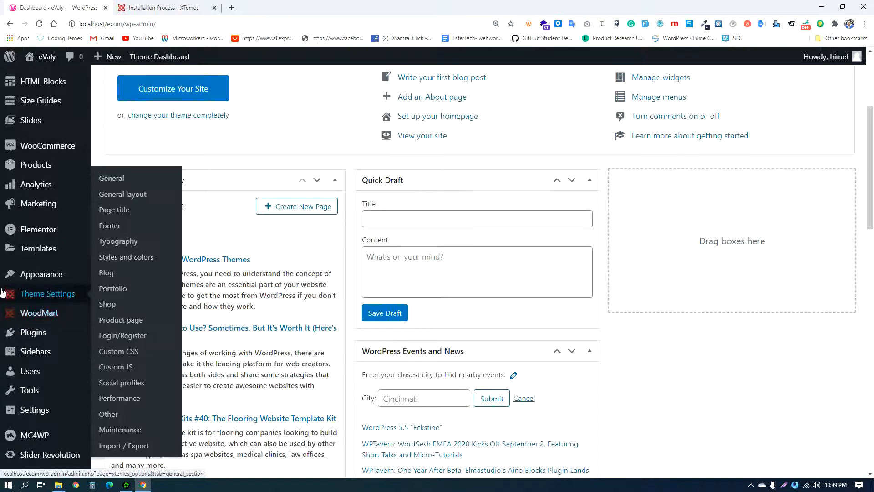
{"action": "left_click", "coordinate": [119, 315]}
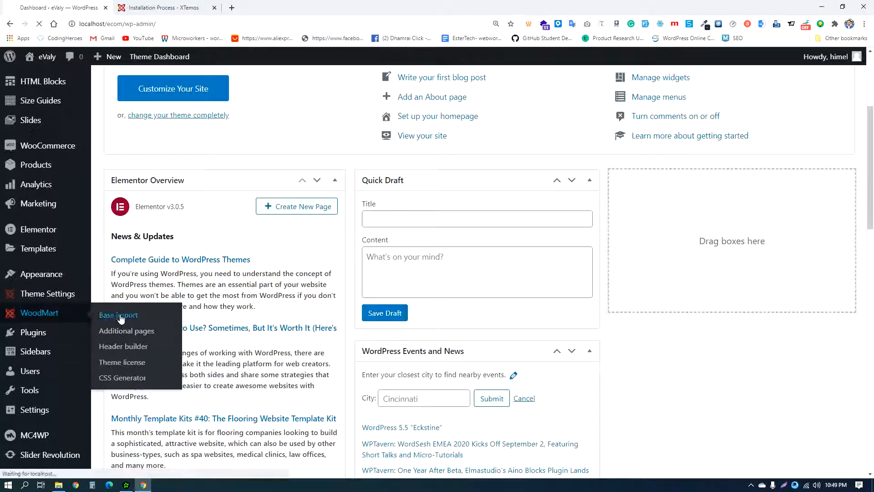
{"action": "scroll", "coordinate": [471, 231], "scroll_direction": "down", "scroll_amount": 4}
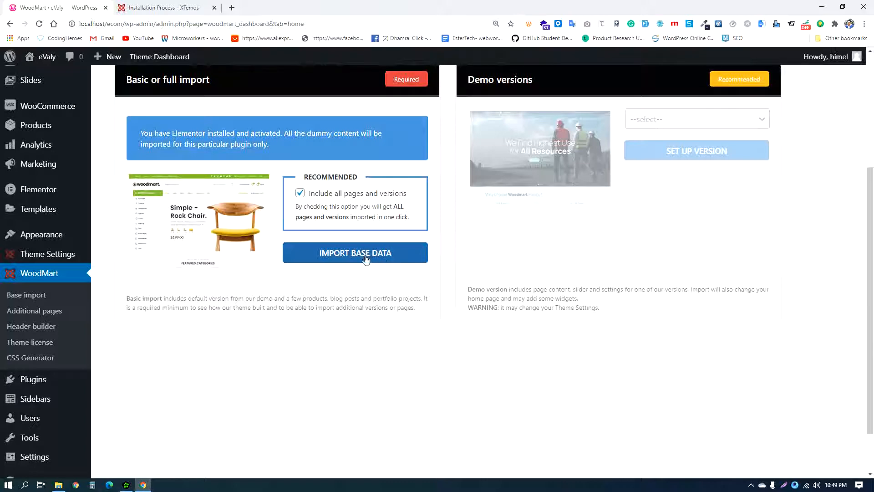
{"action": "left_click", "coordinate": [363, 258]}
{"action": "left_click", "coordinate": [751, 485]}
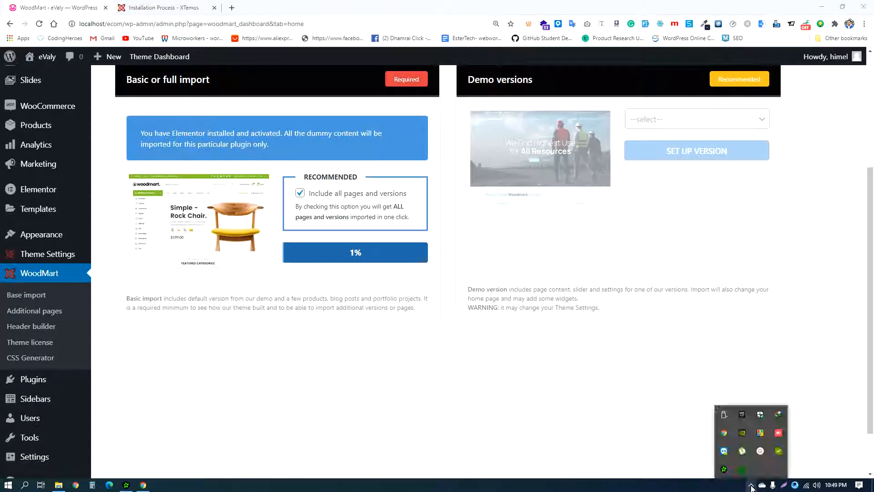
{"action": "left_click", "coordinate": [760, 451]}
{"action": "left_click_drag", "start_coordinate": [779, 417], "coordinate": [747, 381]}
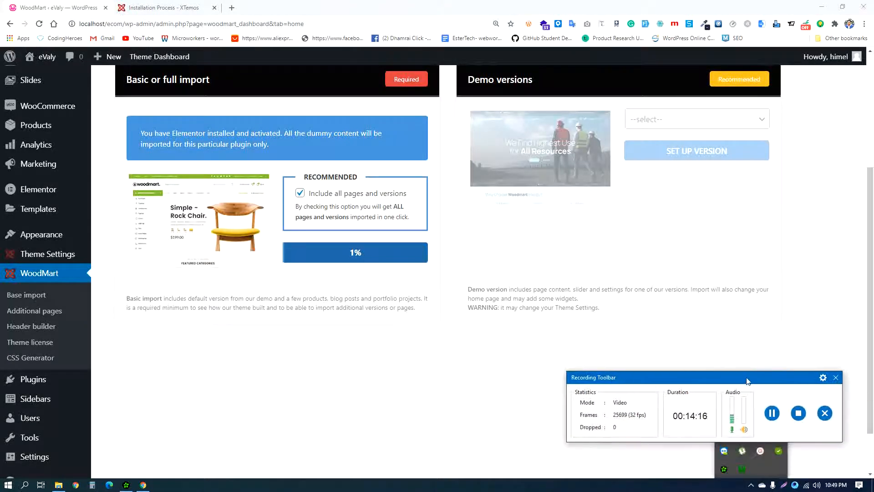
{"action": "left_click", "coordinate": [772, 413]}
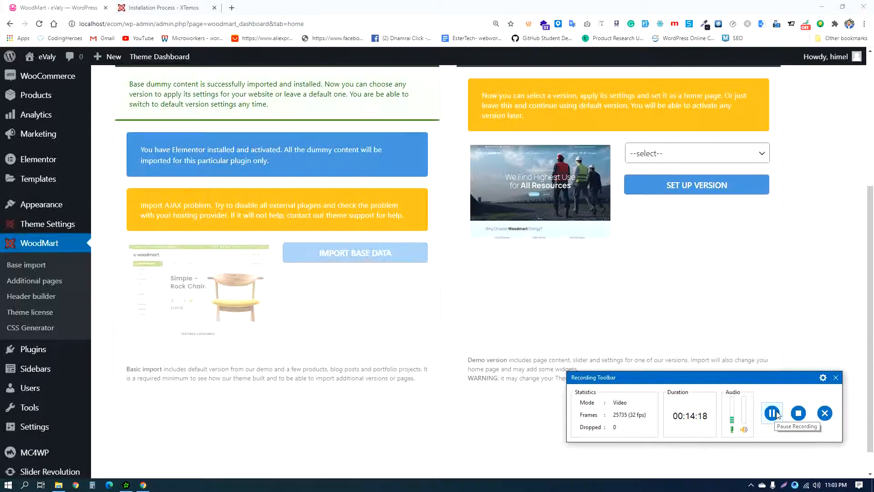
{"action": "left_click", "coordinate": [772, 413]}
- Close the theme documentation, then visit the eValy site's front end and dismiss its newsletter sign-up popup
{"action": "scroll", "coordinate": [380, 334], "scroll_direction": "up", "scroll_amount": 5}
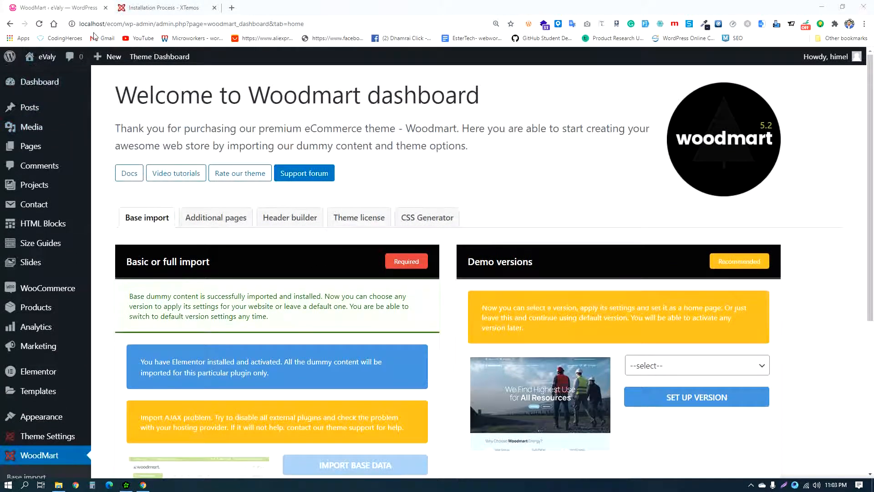
{"action": "left_click", "coordinate": [152, 6]}
{"action": "left_click", "coordinate": [64, 7]}
{"action": "mouse_move", "coordinate": [46, 57]}
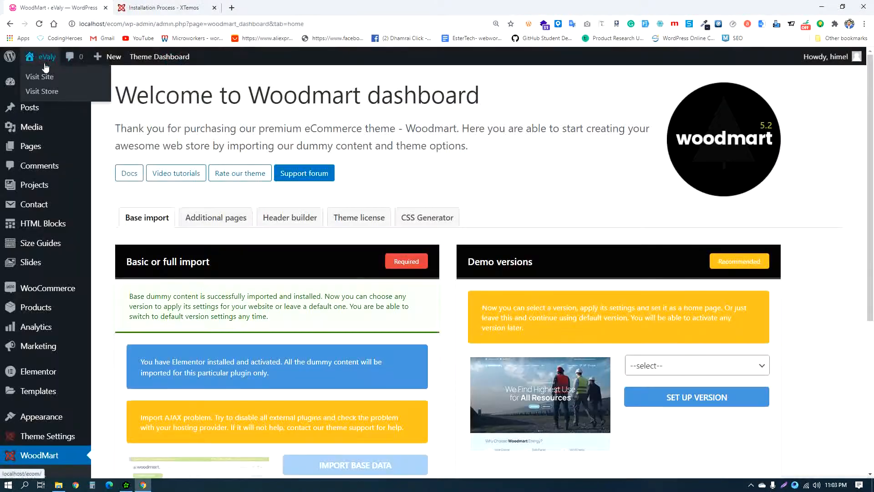
{"action": "left_click", "coordinate": [44, 78]}
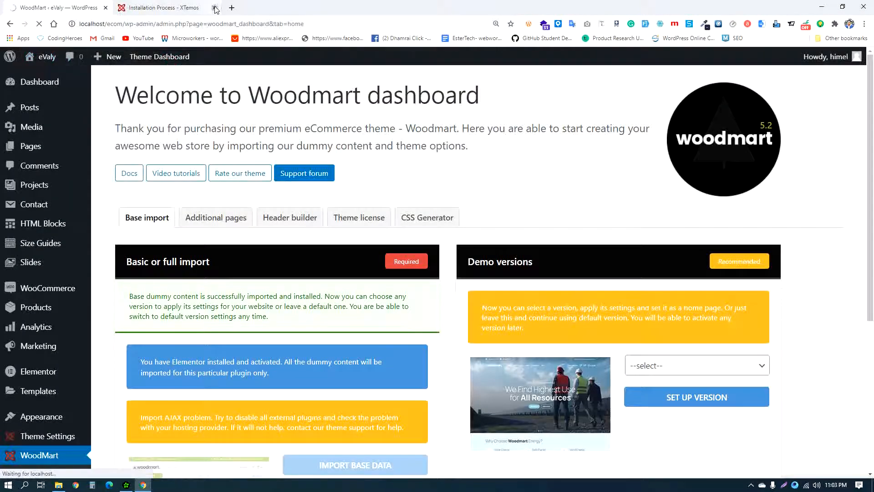
{"action": "left_click", "coordinate": [184, 8]}
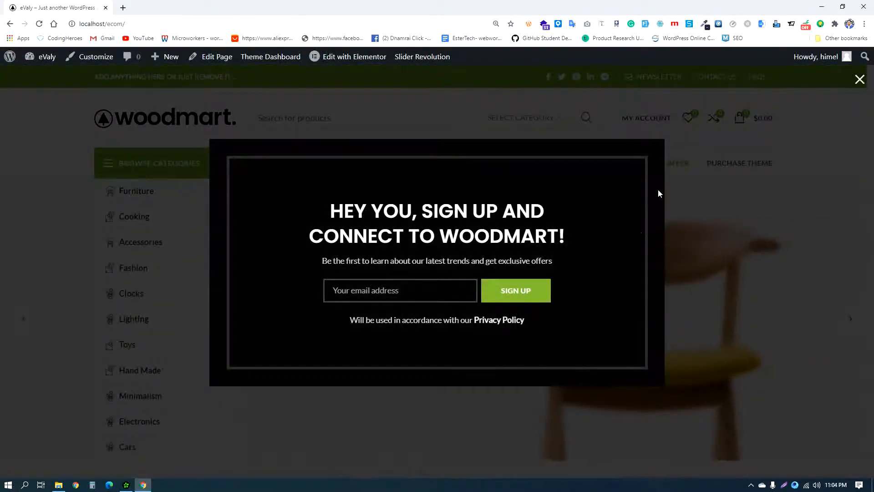
{"action": "left_click", "coordinate": [859, 79]}
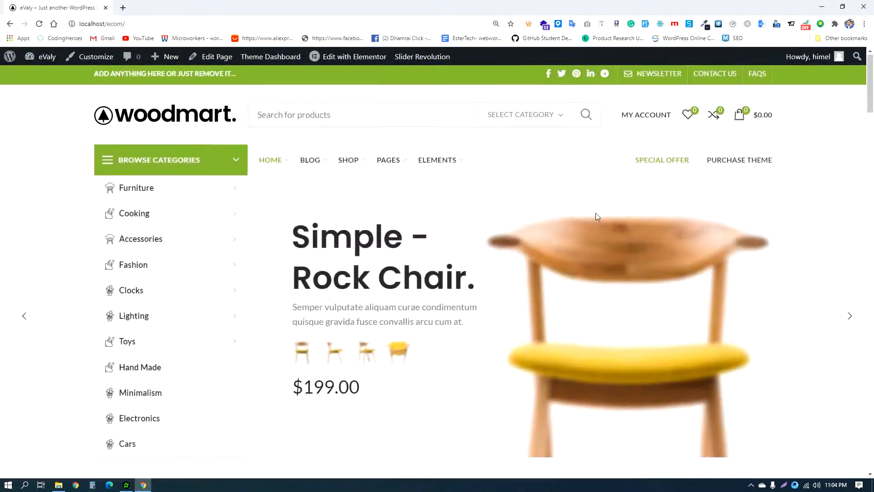
- Look over the imported home page's main banner, featured categories and featured products sections
{"action": "scroll", "coordinate": [596, 219], "scroll_direction": "down", "scroll_amount": 5}
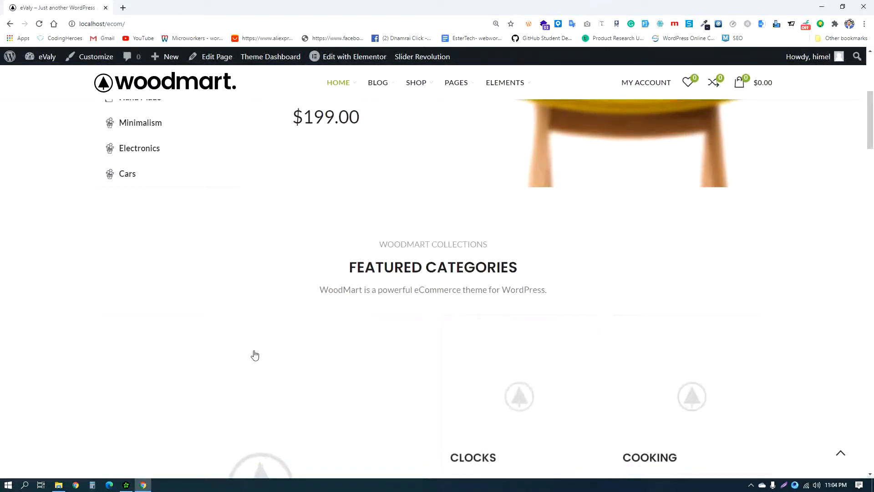
{"action": "scroll", "coordinate": [742, 350], "scroll_direction": "down", "scroll_amount": 4}
{"action": "scroll", "coordinate": [409, 269], "scroll_direction": "down", "scroll_amount": 4}
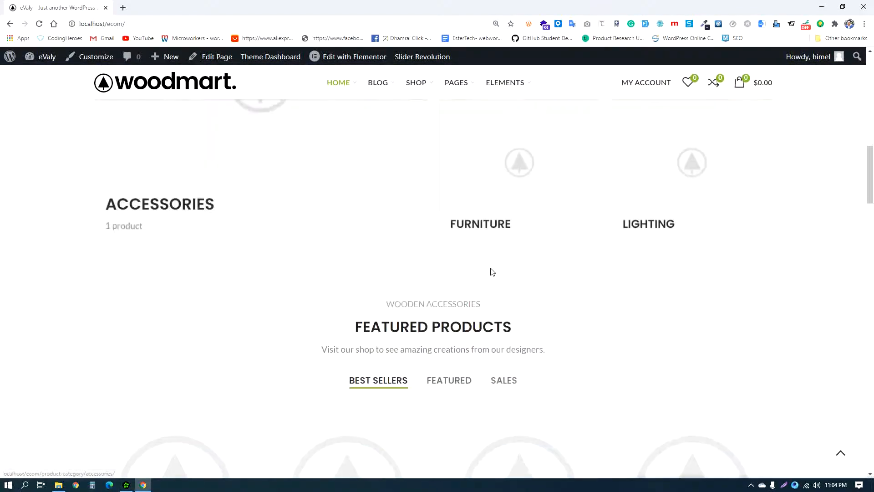
{"action": "scroll", "coordinate": [455, 255], "scroll_direction": "down", "scroll_amount": 3}
{"action": "scroll", "coordinate": [527, 312], "scroll_direction": "down", "scroll_amount": 5}
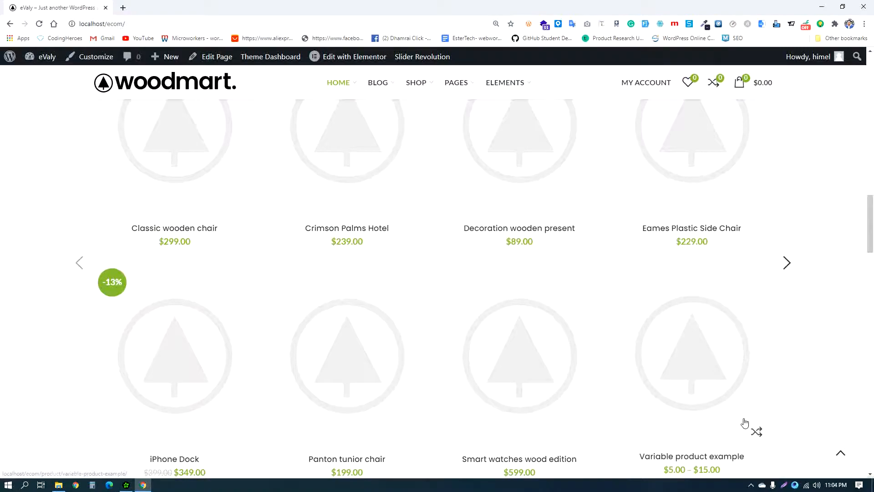
{"action": "scroll", "coordinate": [743, 419], "scroll_direction": "down", "scroll_amount": 8}
{"action": "scroll", "coordinate": [727, 384], "scroll_direction": "down", "scroll_amount": 5}
- Cycle through the green product landing slider and view the about-store and latest news sections of the home page
{"action": "scroll", "coordinate": [728, 382], "scroll_direction": "up", "scroll_amount": 4}
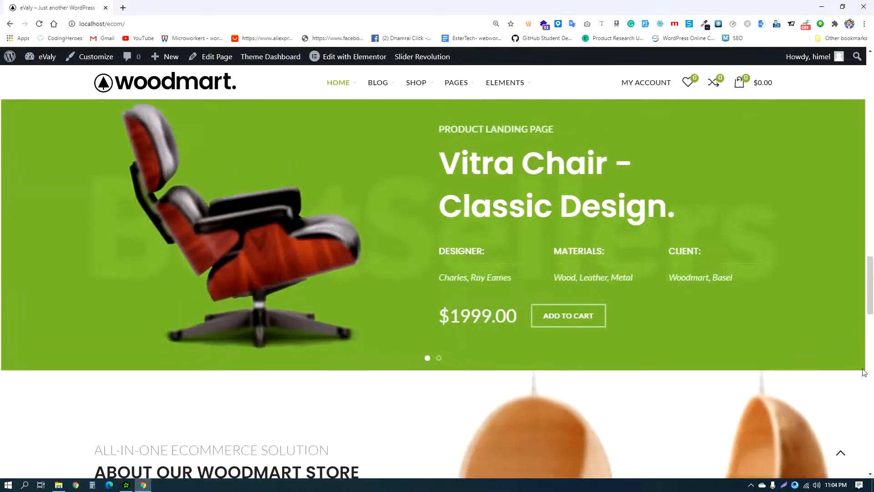
{"action": "left_click", "coordinate": [848, 230]}
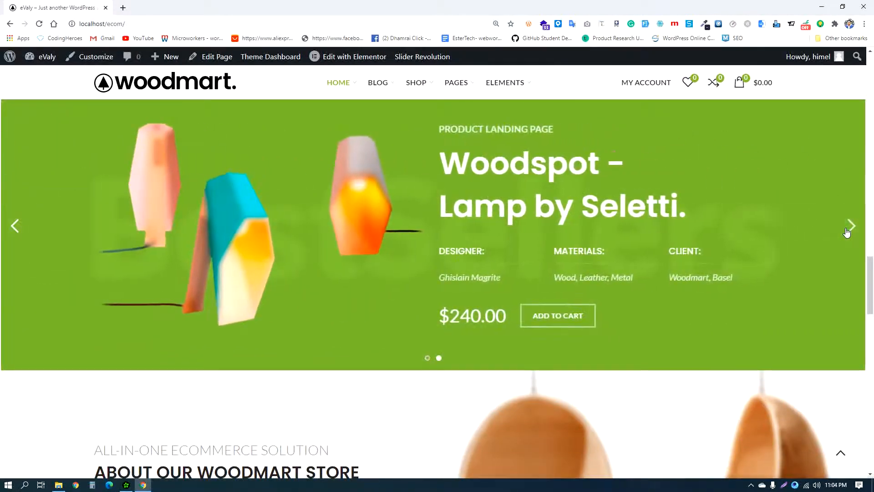
{"action": "left_click", "coordinate": [847, 230]}
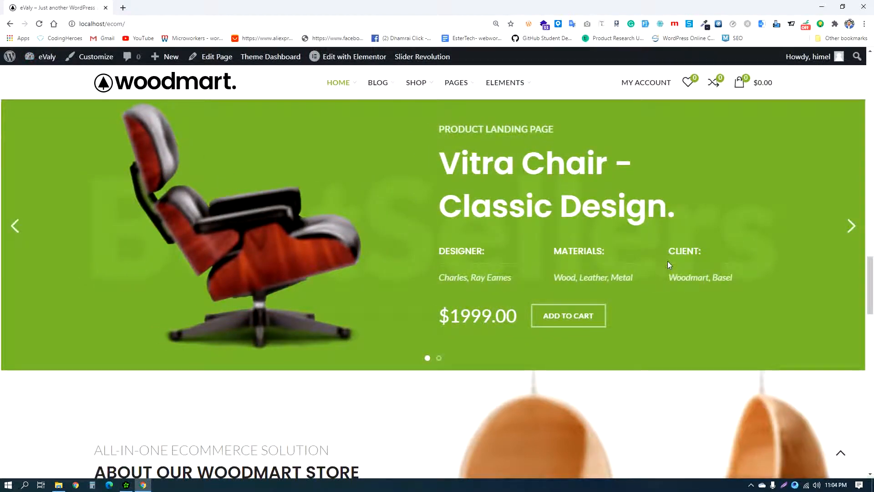
{"action": "scroll", "coordinate": [688, 220], "scroll_direction": "up", "scroll_amount": 1}
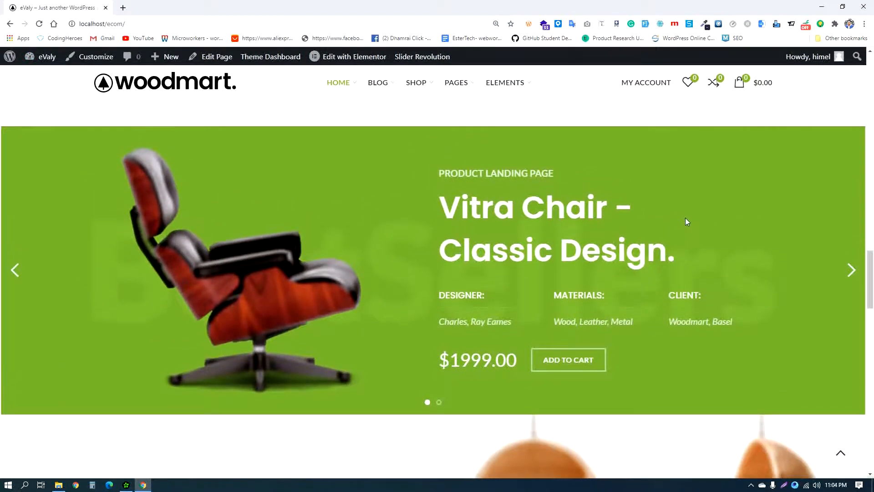
{"action": "scroll", "coordinate": [690, 291], "scroll_direction": "down", "scroll_amount": 10}
{"action": "scroll", "coordinate": [690, 294], "scroll_direction": "down", "scroll_amount": 15}
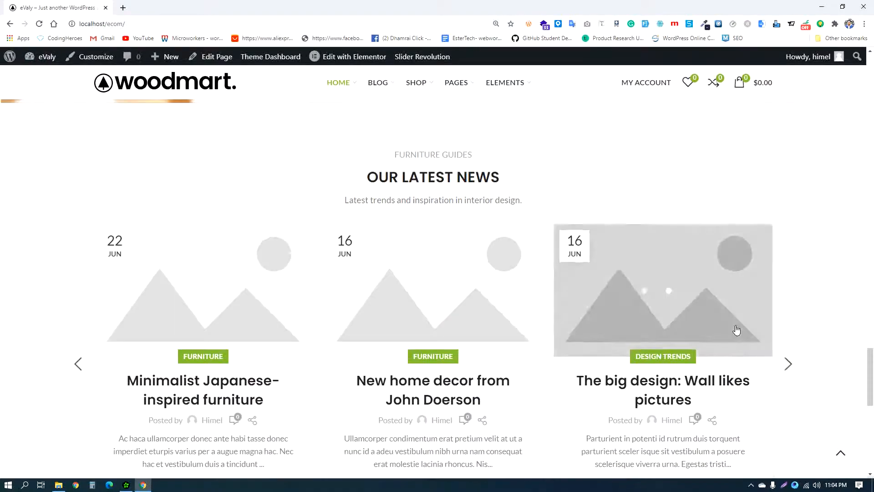
{"action": "scroll", "coordinate": [711, 390], "scroll_direction": "up", "scroll_amount": 20}
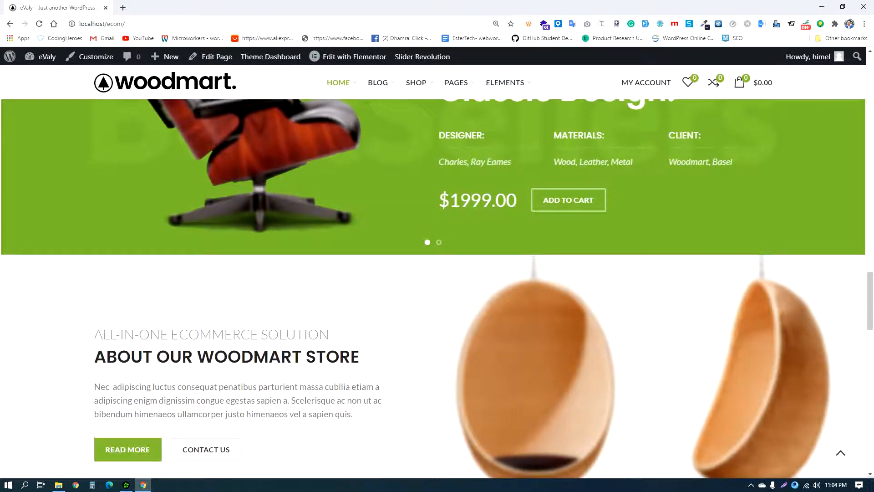
{"action": "scroll", "coordinate": [514, 465], "scroll_direction": "up", "scroll_amount": 5}
- Set the page zoom to 100% and review the whole home page layout again, down to the brand logos
{"action": "key", "text": "ctrl+minus"}
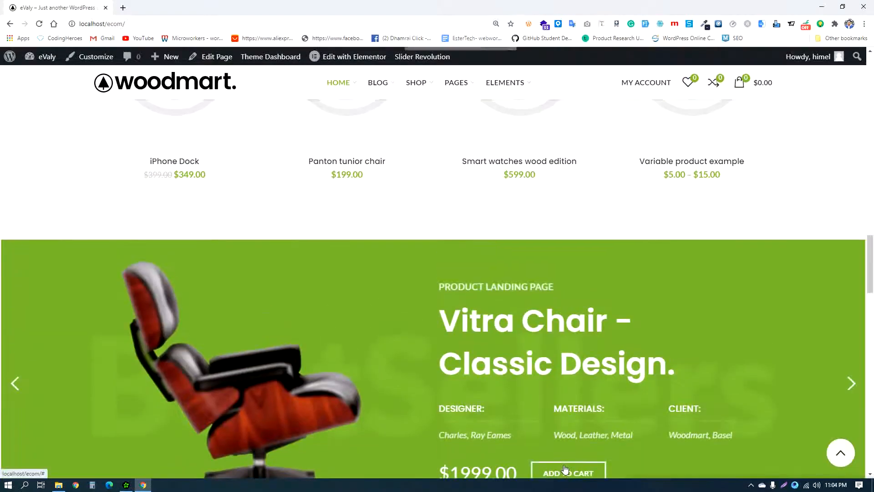
{"action": "key", "text": "ctrl+minus"}
{"action": "scroll", "coordinate": [512, 360], "scroll_direction": "up", "scroll_amount": 10}
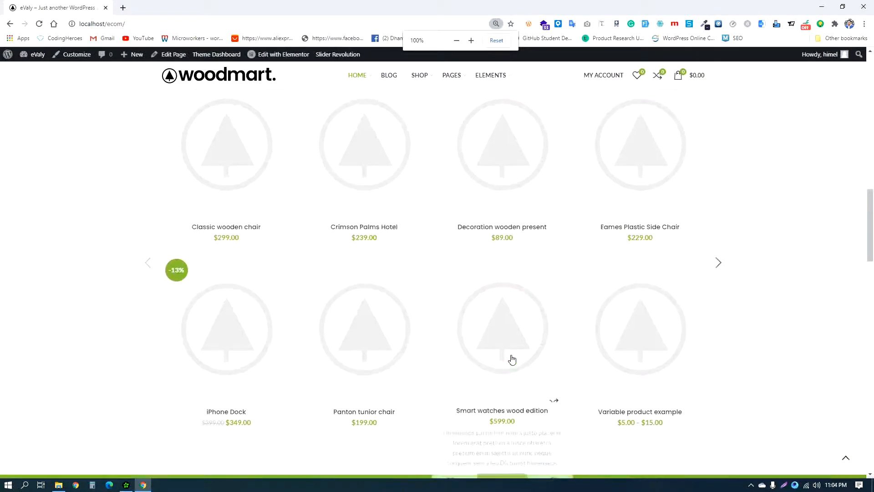
{"action": "scroll", "coordinate": [513, 359], "scroll_direction": "up", "scroll_amount": 5}
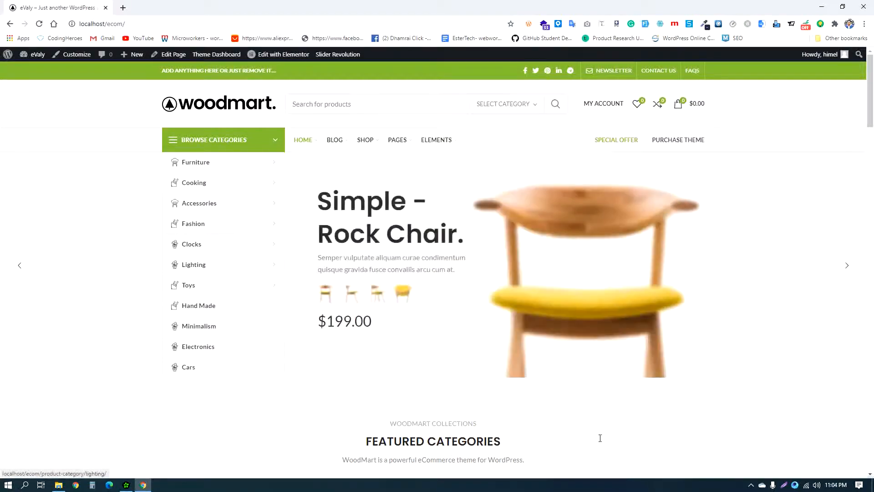
{"action": "scroll", "coordinate": [697, 421], "scroll_direction": "down", "scroll_amount": 20}
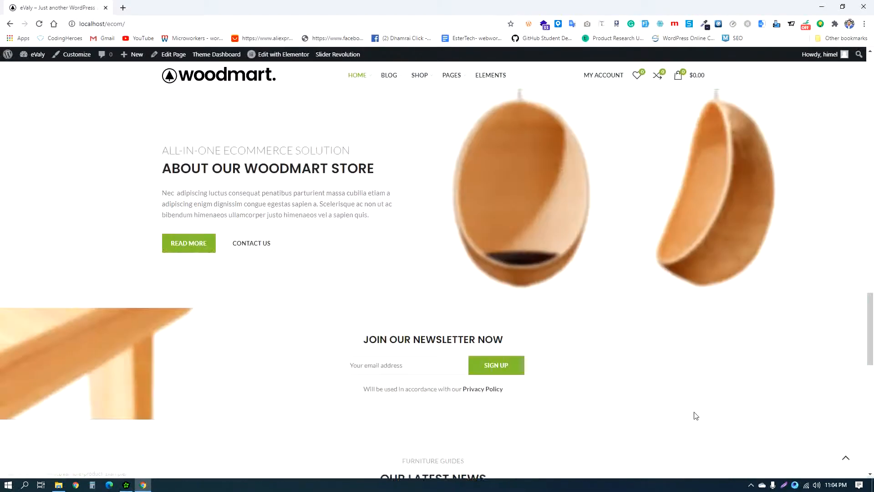
{"action": "scroll", "coordinate": [694, 417], "scroll_direction": "down", "scroll_amount": 5}
{"action": "scroll", "coordinate": [694, 417], "scroll_direction": "up", "scroll_amount": 5}
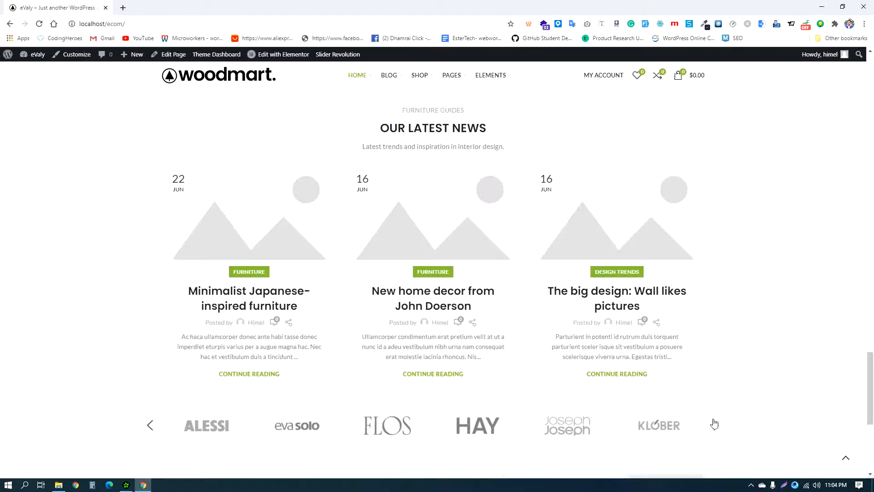
{"action": "scroll", "coordinate": [630, 282], "scroll_direction": "up", "scroll_amount": 20}
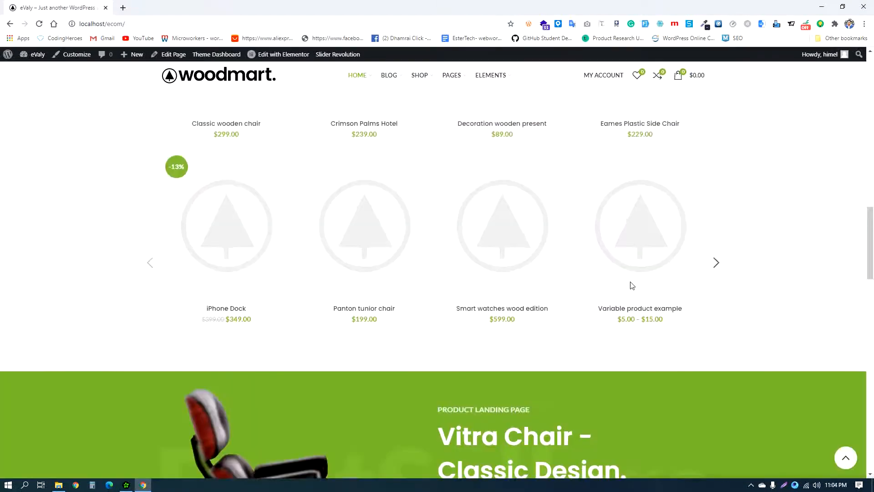
{"action": "scroll", "coordinate": [641, 275], "scroll_direction": "up", "scroll_amount": 12}
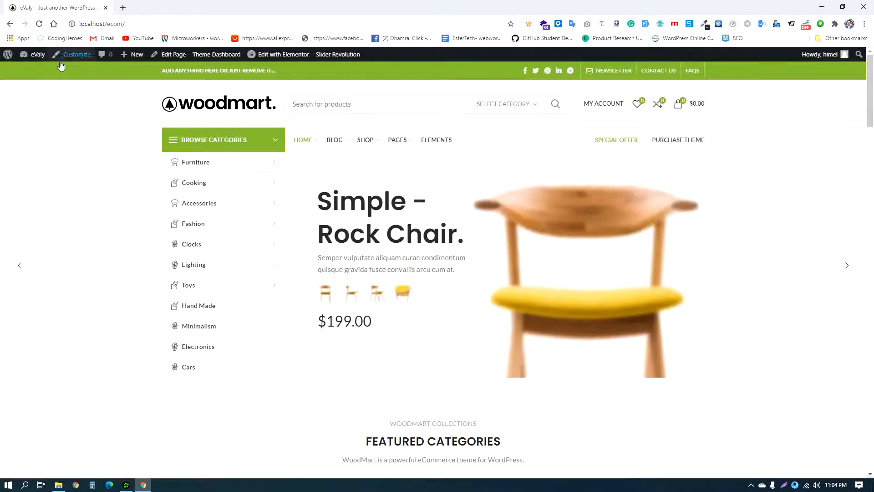
- Return to the WordPress admin dashboard and open WoodMart's Base import page
{"action": "mouse_move", "coordinate": [29, 61]}
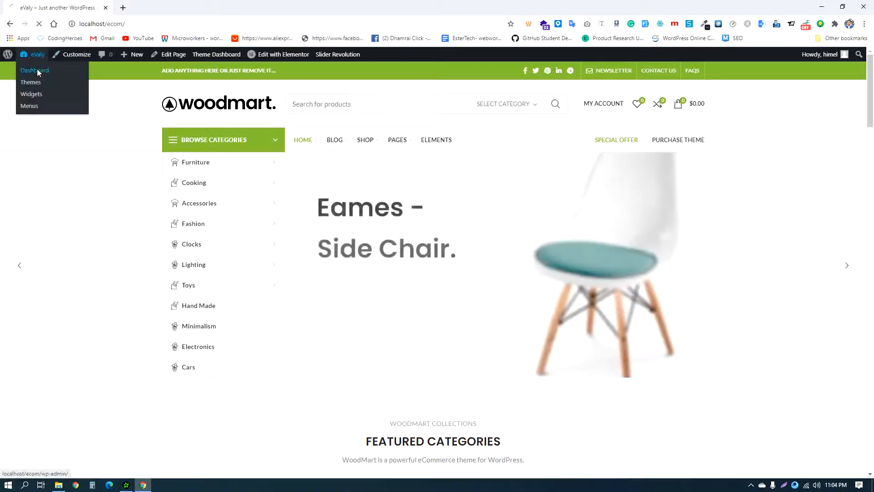
{"action": "left_click", "coordinate": [37, 69]}
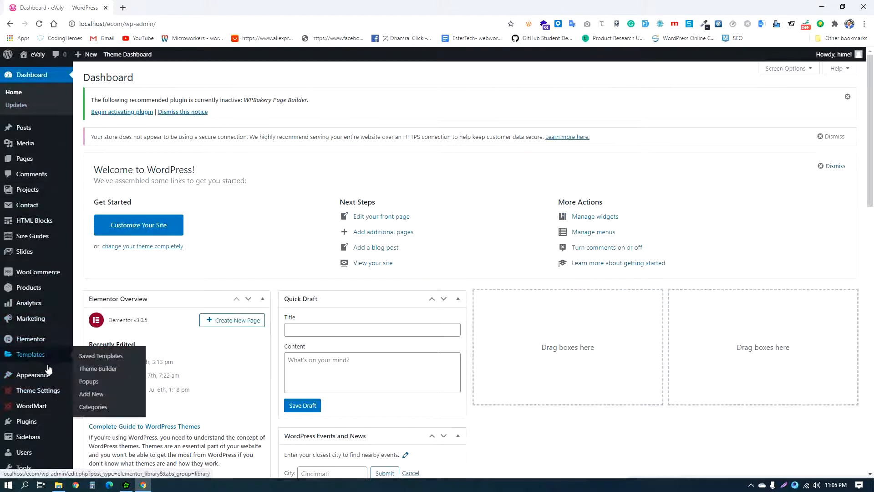
{"action": "mouse_move", "coordinate": [47, 384]}
{"action": "scroll", "coordinate": [14, 387], "scroll_direction": "down", "scroll_amount": 3}
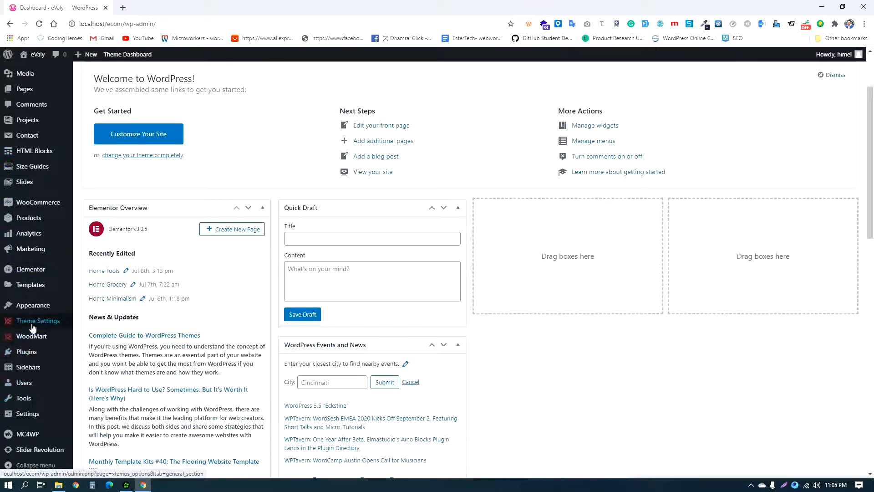
{"action": "scroll", "coordinate": [36, 319], "scroll_direction": "up", "scroll_amount": 3}
{"action": "mouse_move", "coordinate": [41, 406]}
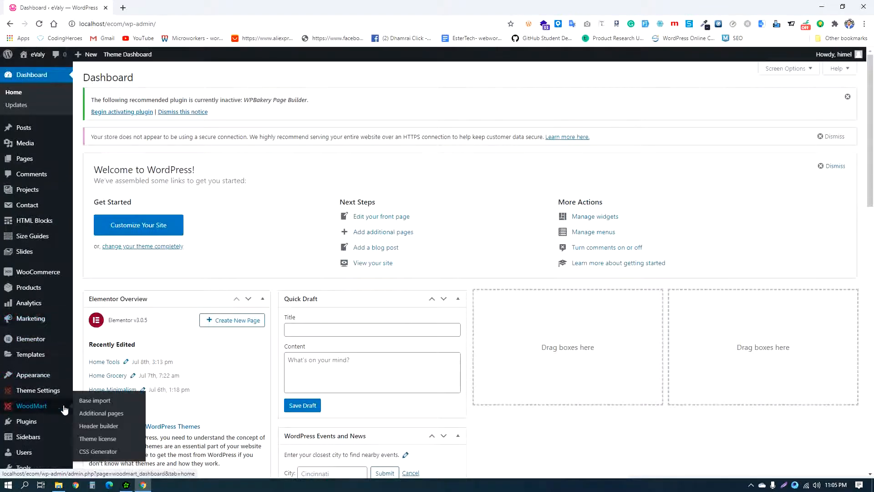
{"action": "left_click", "coordinate": [97, 401]}
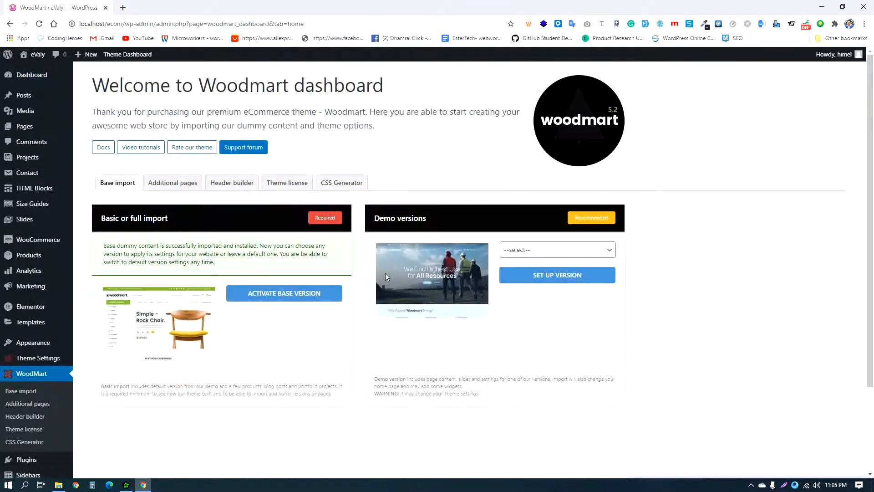
- Browse the available demo versions and preview Base rtl, Bikes and Black Friday
{"action": "left_click", "coordinate": [558, 260]}
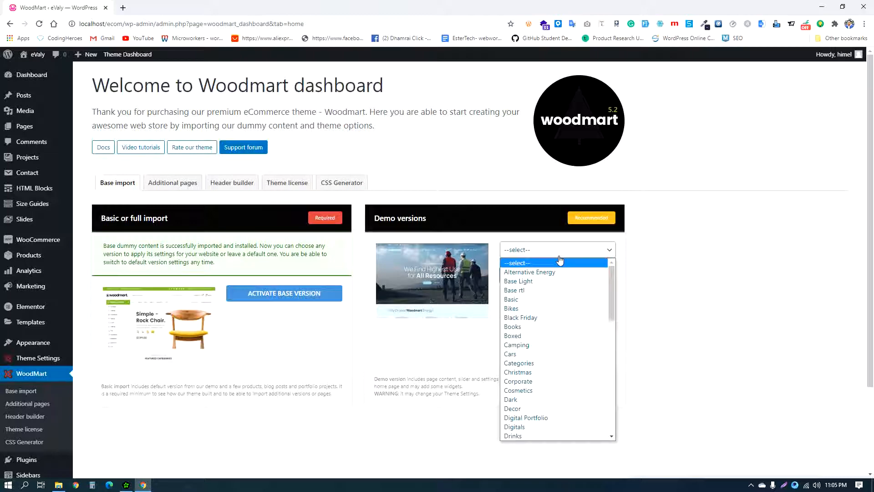
{"action": "scroll", "coordinate": [566, 264], "scroll_direction": "down", "scroll_amount": 5}
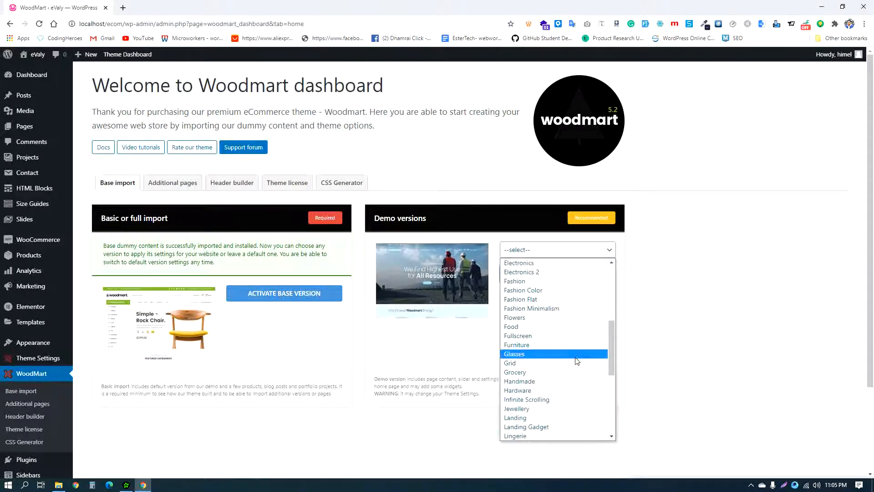
{"action": "scroll", "coordinate": [550, 329], "scroll_direction": "up", "scroll_amount": 5}
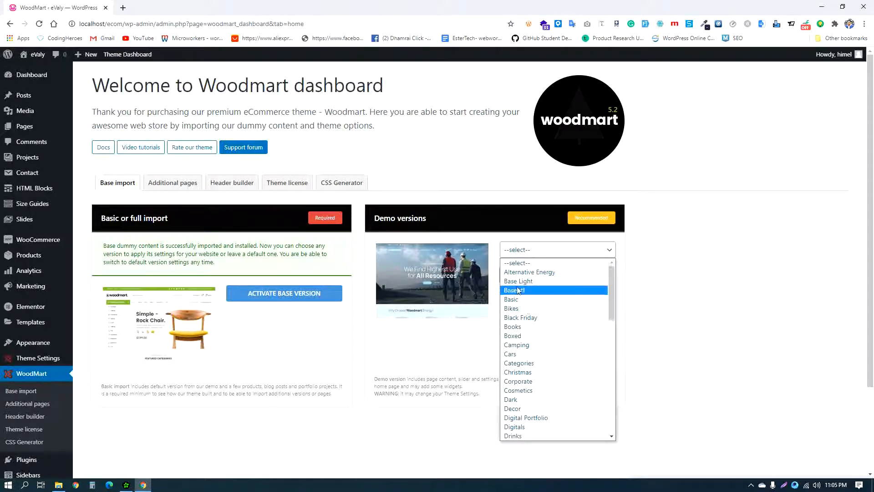
{"action": "left_click", "coordinate": [532, 290]}
{"action": "left_click", "coordinate": [546, 255]}
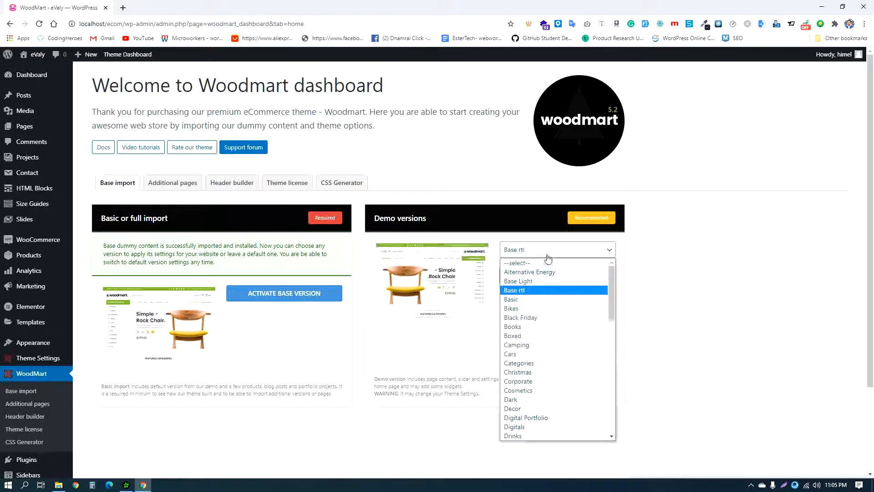
{"action": "left_click", "coordinate": [530, 308]}
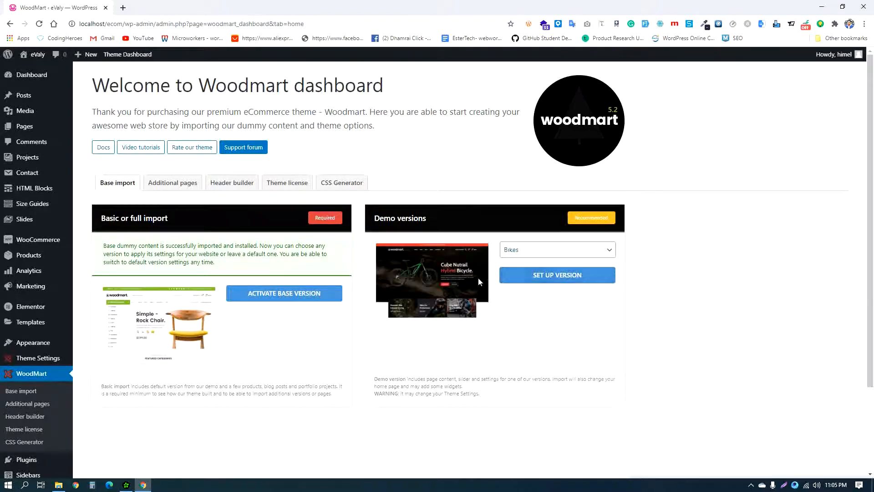
{"action": "left_click", "coordinate": [550, 254]}
{"action": "left_click", "coordinate": [527, 317]}
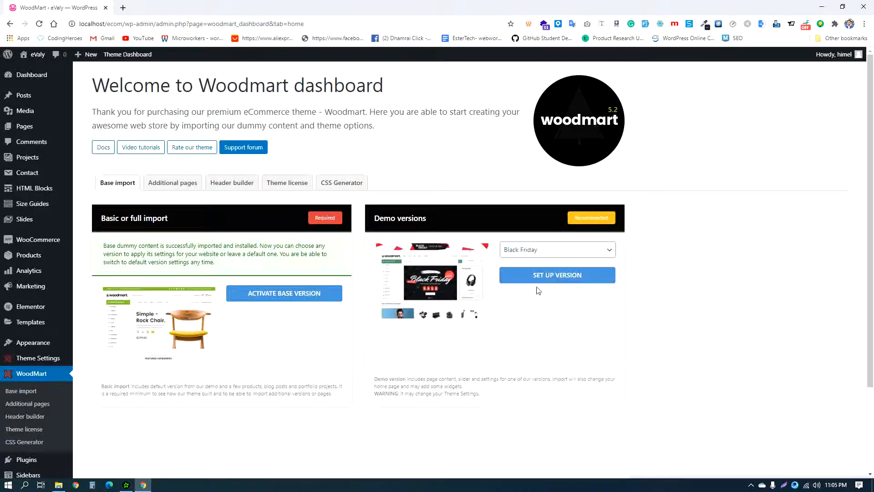
- Preview the Books, Digitals and Wine demo versions
{"action": "left_click", "coordinate": [547, 251]}
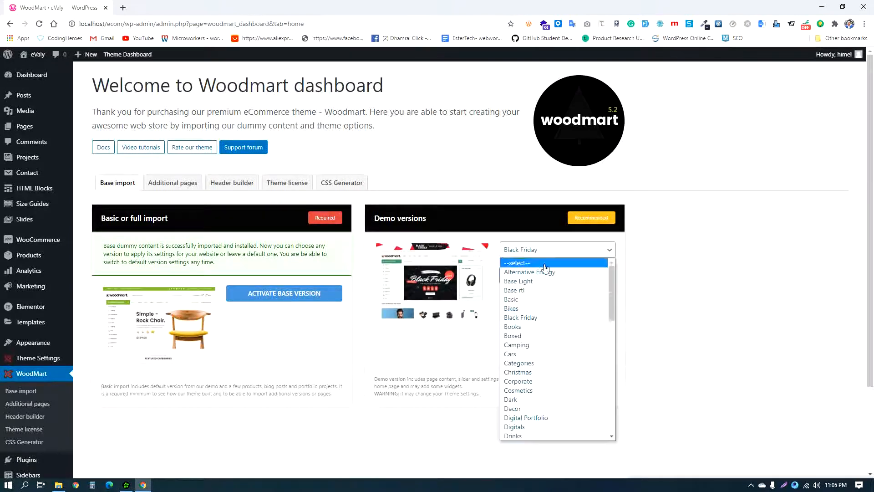
{"action": "left_click", "coordinate": [530, 326]}
{"action": "left_click", "coordinate": [551, 250]}
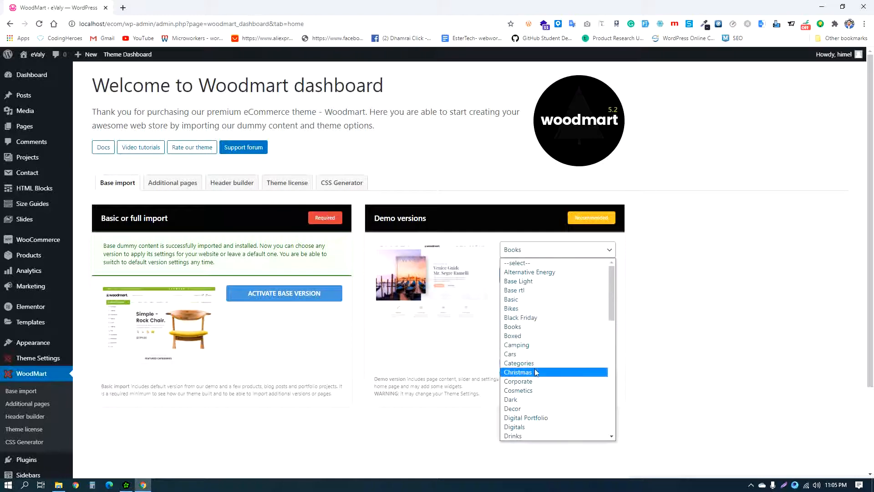
{"action": "scroll", "coordinate": [542, 389], "scroll_direction": "down", "scroll_amount": 5}
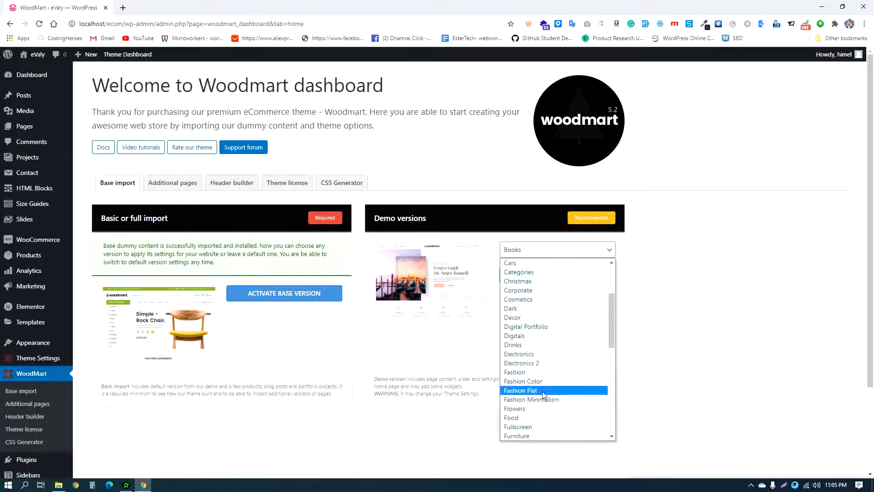
{"action": "left_click", "coordinate": [531, 335]}
{"action": "left_click", "coordinate": [555, 254]}
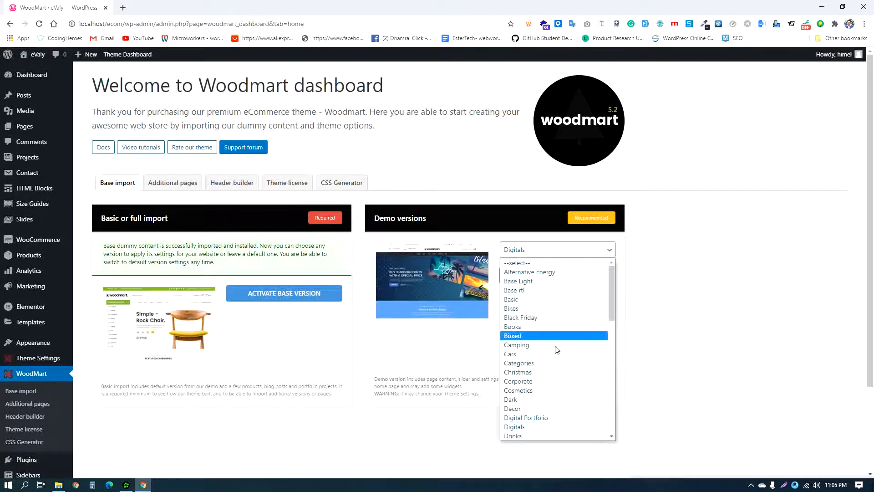
{"action": "scroll", "coordinate": [546, 373], "scroll_direction": "down", "scroll_amount": 5}
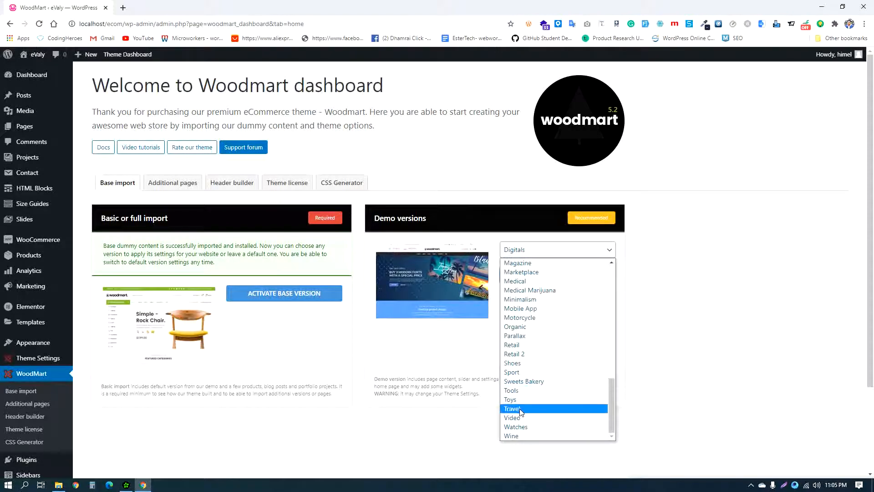
{"action": "left_click", "coordinate": [528, 436]}
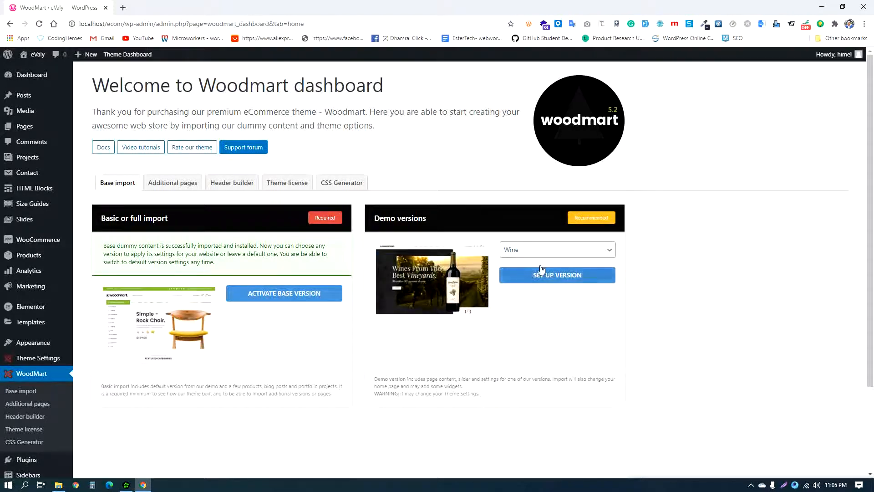
- Select the Bikes demo version and set it up on the site
{"action": "left_click", "coordinate": [551, 255]}
{"action": "scroll", "coordinate": [548, 333], "scroll_direction": "up", "scroll_amount": 5}
{"action": "scroll", "coordinate": [548, 333], "scroll_direction": "up", "scroll_amount": 3}
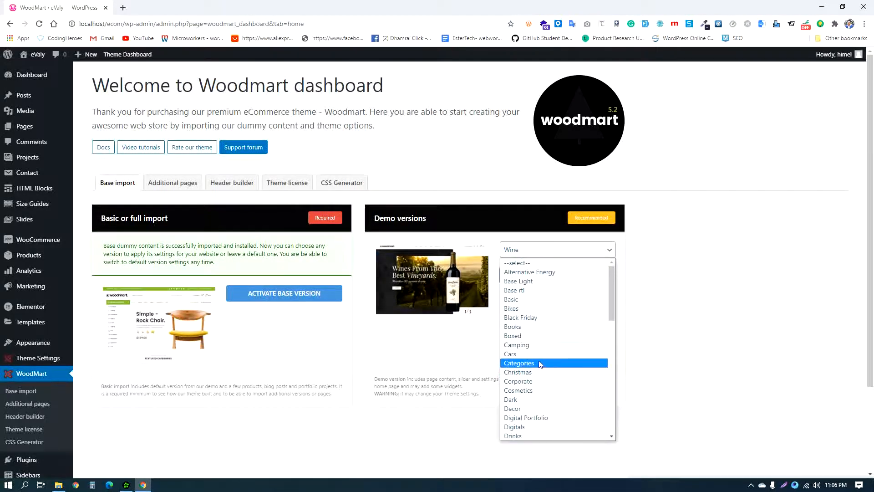
{"action": "left_click", "coordinate": [526, 309]}
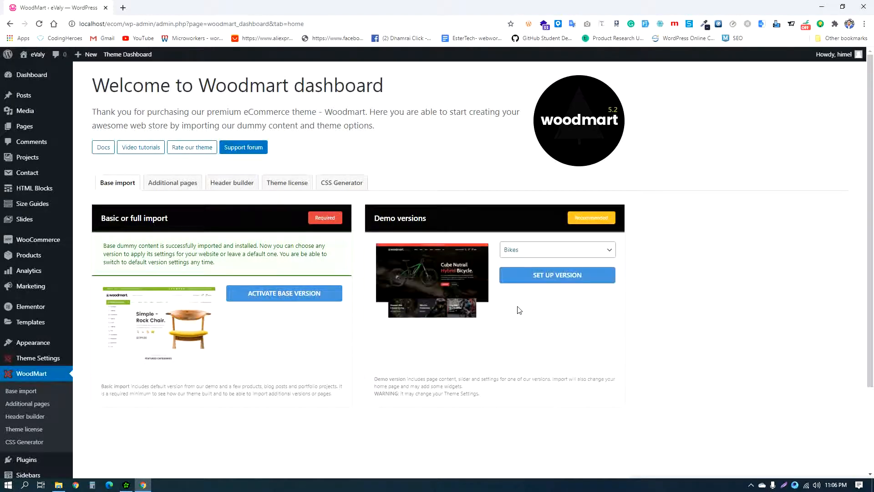
{"action": "left_click", "coordinate": [569, 280]}
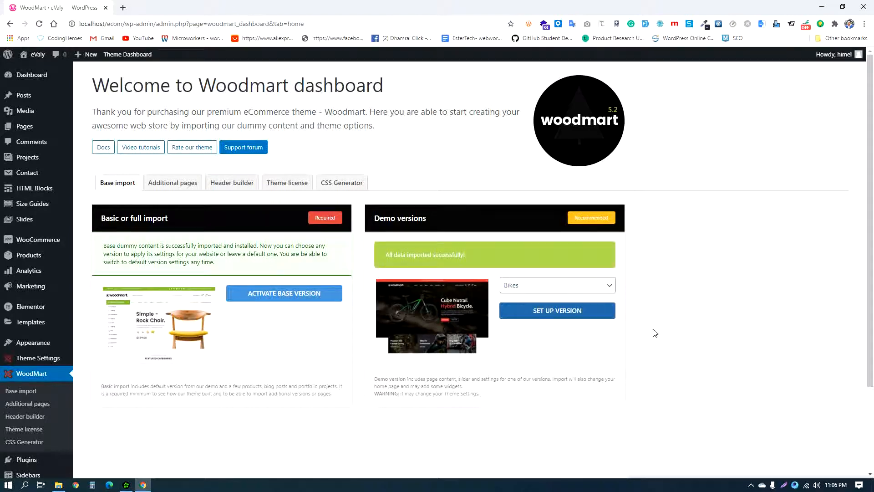
- Visit the site's front end and examine the home page from the bicycle banner to the Hardtail Mountain Bikes features
{"action": "mouse_move", "coordinate": [37, 60]}
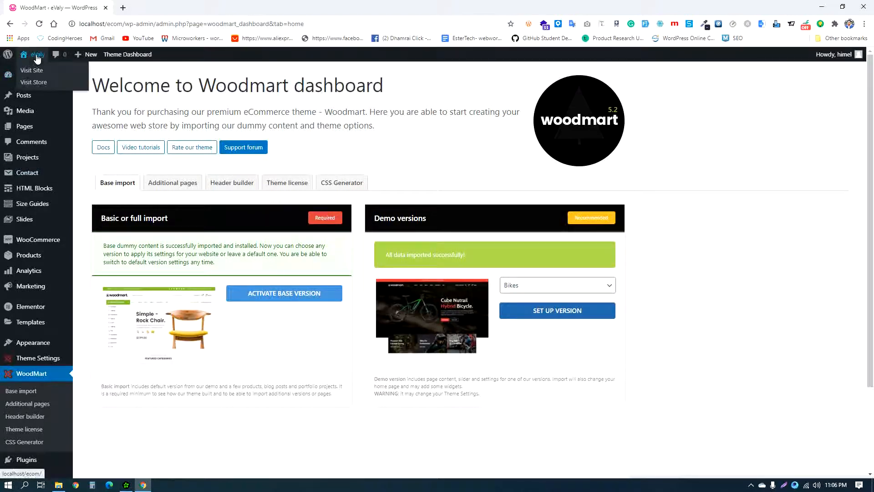
{"action": "left_click", "coordinate": [33, 71]}
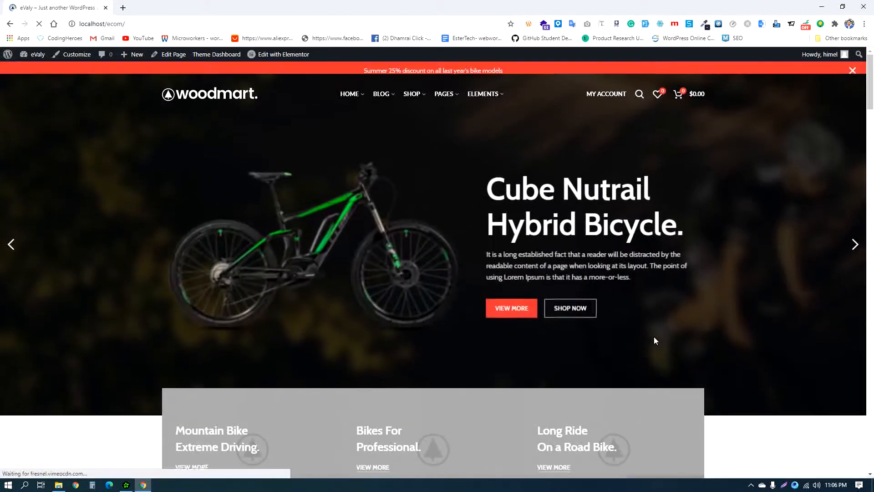
{"action": "scroll", "coordinate": [800, 306], "scroll_direction": "down", "scroll_amount": 15}
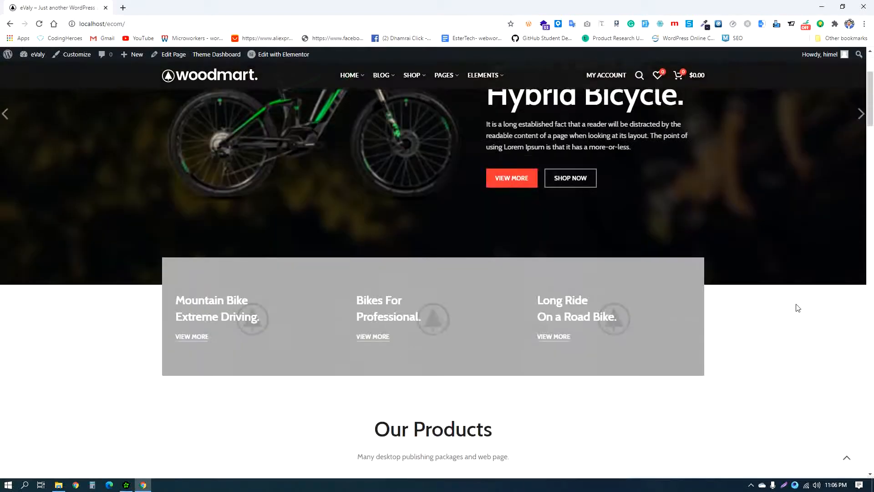
{"action": "scroll", "coordinate": [800, 307], "scroll_direction": "down", "scroll_amount": 20}
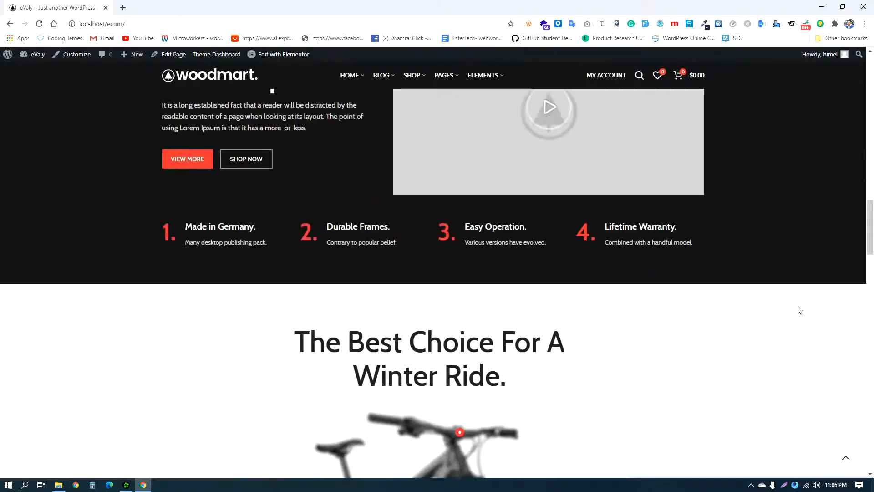
{"action": "scroll", "coordinate": [791, 317], "scroll_direction": "up", "scroll_amount": 3}
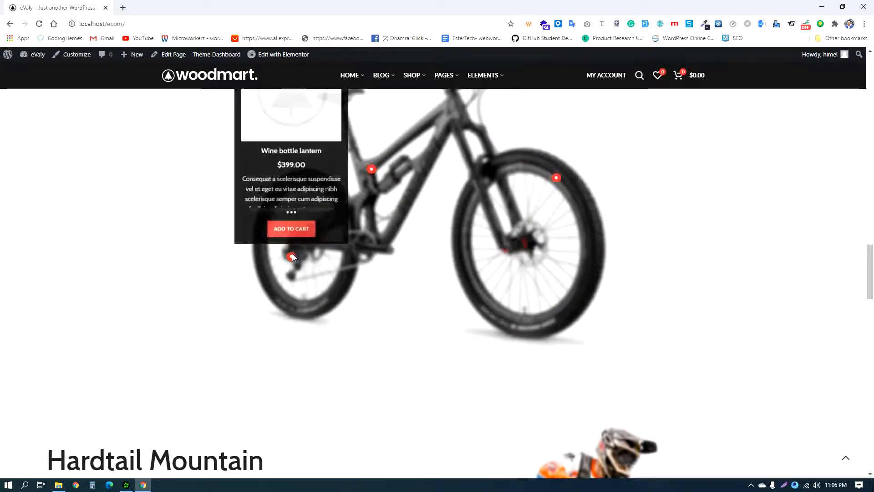
{"action": "scroll", "coordinate": [356, 318], "scroll_direction": "down", "scroll_amount": 1}
{"action": "scroll", "coordinate": [688, 337], "scroll_direction": "down", "scroll_amount": 7}
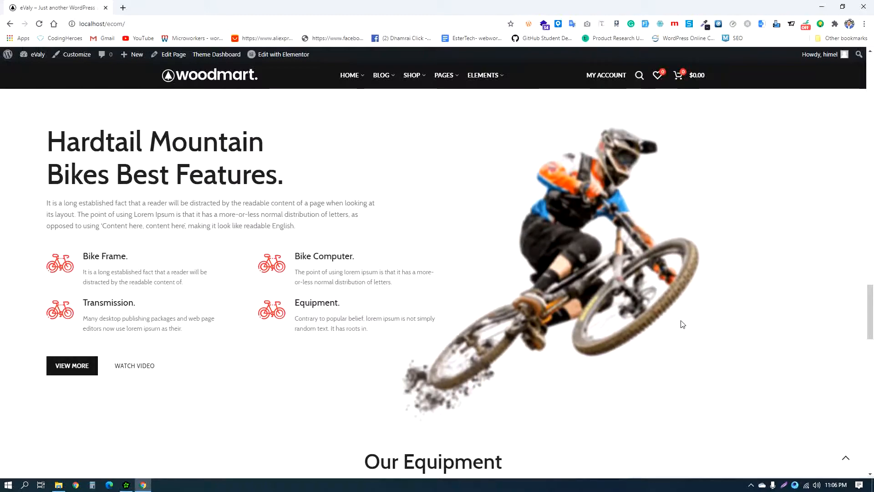
- Examine the rest of the home page, from the Our Equipment products through the map and service blocks to the footer
{"action": "scroll", "coordinate": [722, 301], "scroll_direction": "down", "scroll_amount": 17}
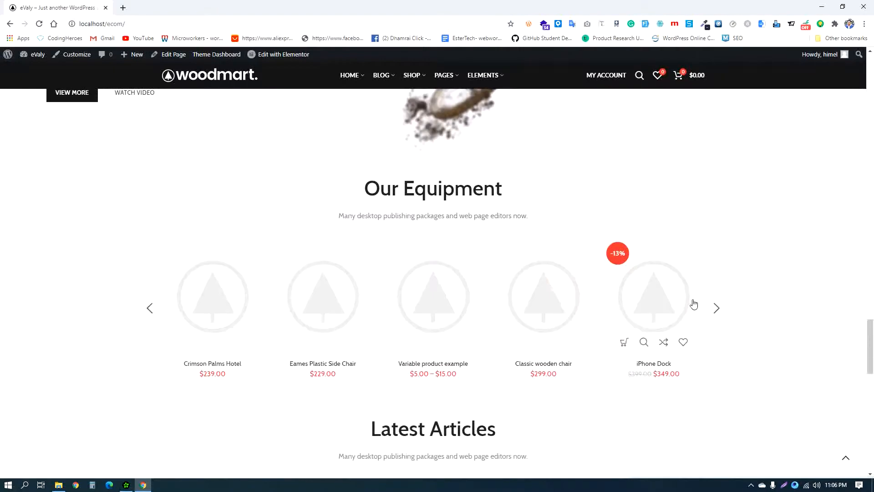
{"action": "scroll", "coordinate": [770, 364], "scroll_direction": "down", "scroll_amount": 6}
{"action": "scroll", "coordinate": [766, 363], "scroll_direction": "up", "scroll_amount": 4}
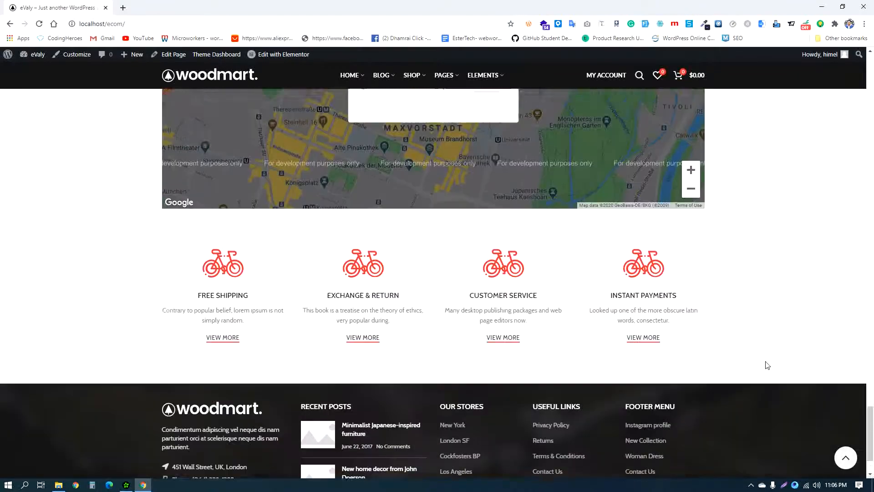
{"action": "left_click", "coordinate": [485, 193]}
{"action": "scroll", "coordinate": [681, 329], "scroll_direction": "down", "scroll_amount": 4}
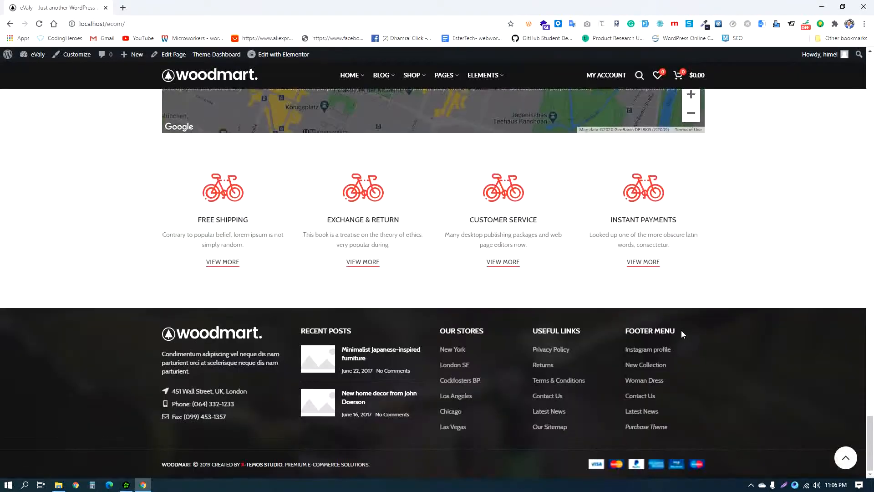
- Return to the home page banner, advance its slider, and look over the product and bike feature sections again
{"action": "scroll", "coordinate": [718, 346], "scroll_direction": "up", "scroll_amount": 7}
{"action": "scroll", "coordinate": [719, 349], "scroll_direction": "up", "scroll_amount": 20}
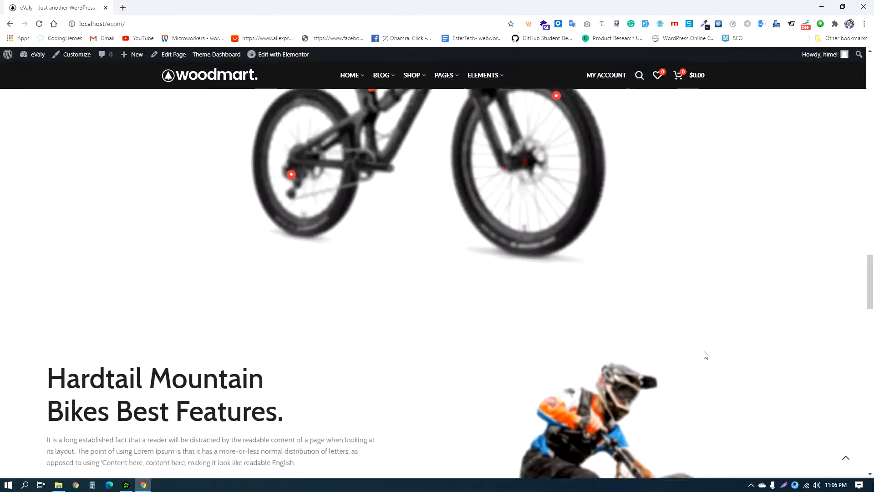
{"action": "scroll", "coordinate": [705, 354], "scroll_direction": "up", "scroll_amount": 12}
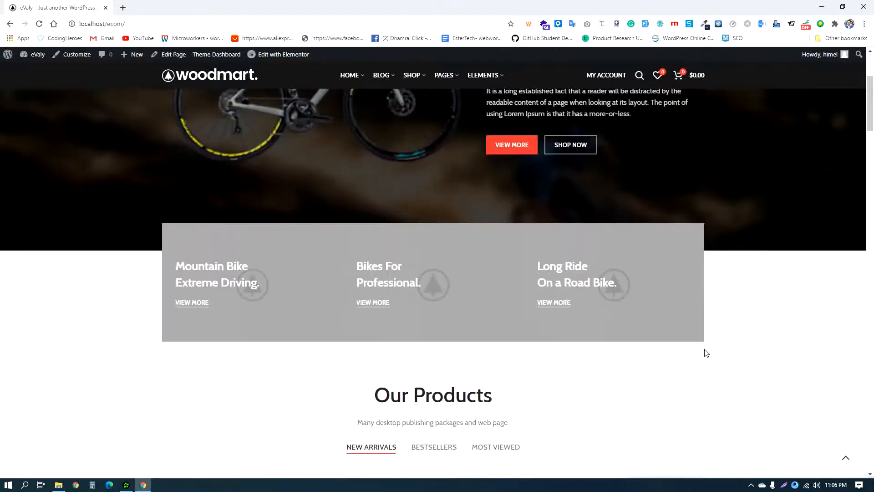
{"action": "scroll", "coordinate": [571, 340], "scroll_direction": "up", "scroll_amount": 4}
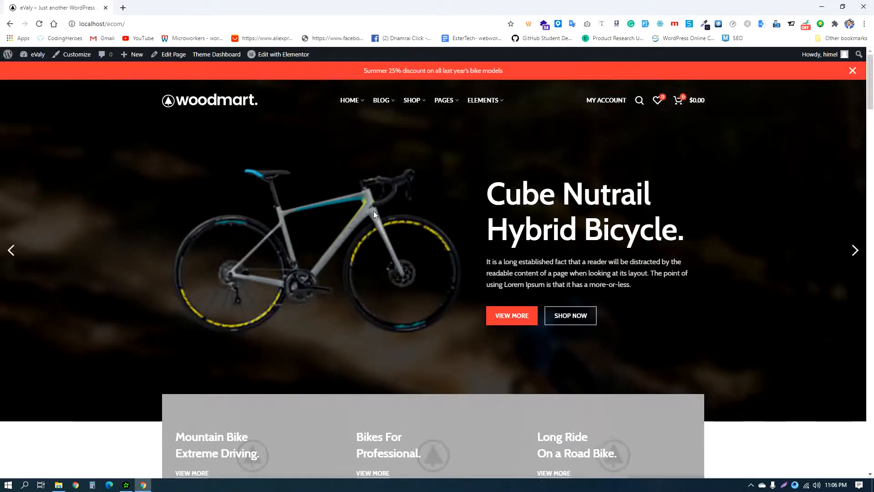
{"action": "left_click", "coordinate": [856, 254]}
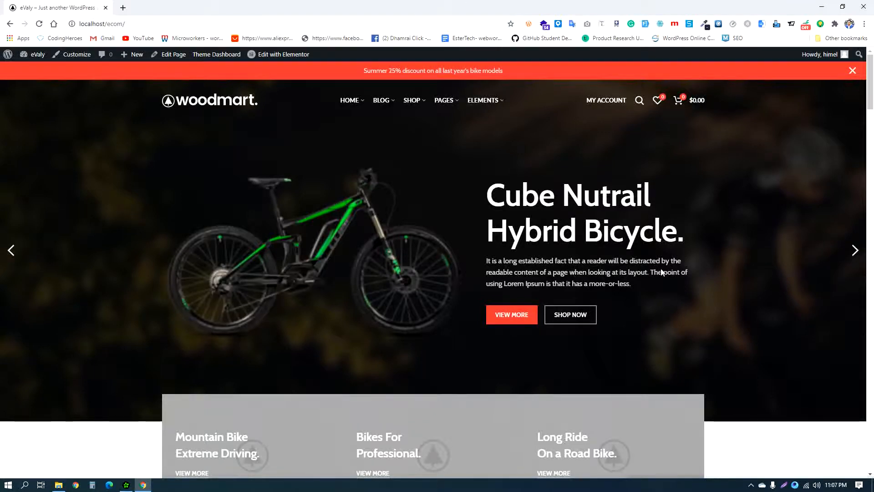
{"action": "scroll", "coordinate": [778, 262], "scroll_direction": "down", "scroll_amount": 15}
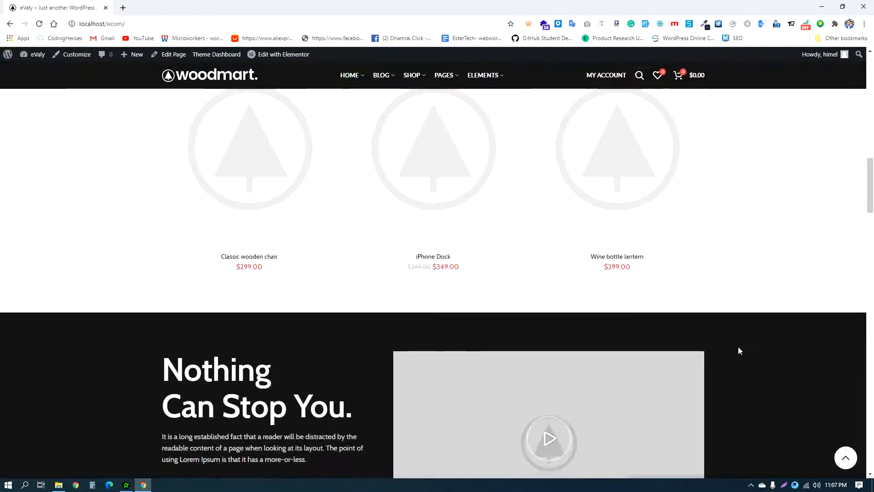
{"action": "scroll", "coordinate": [737, 348], "scroll_direction": "down", "scroll_amount": 12}
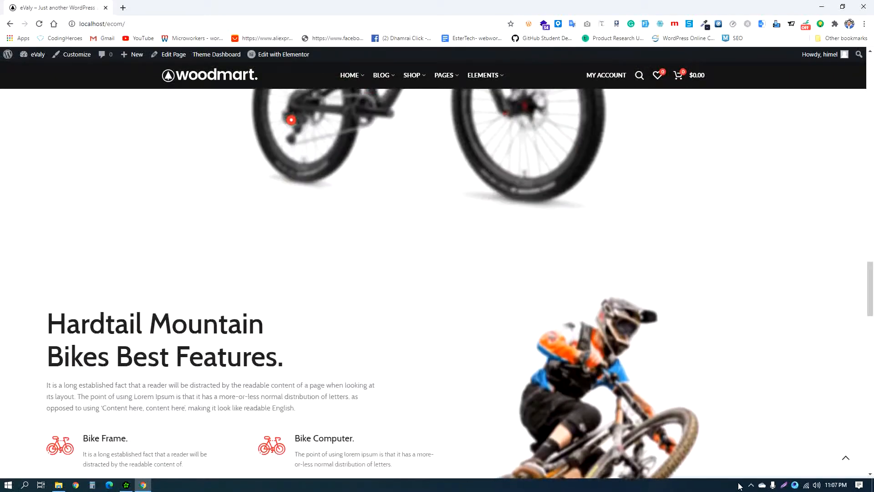
{"action": "left_click", "coordinate": [751, 485]}
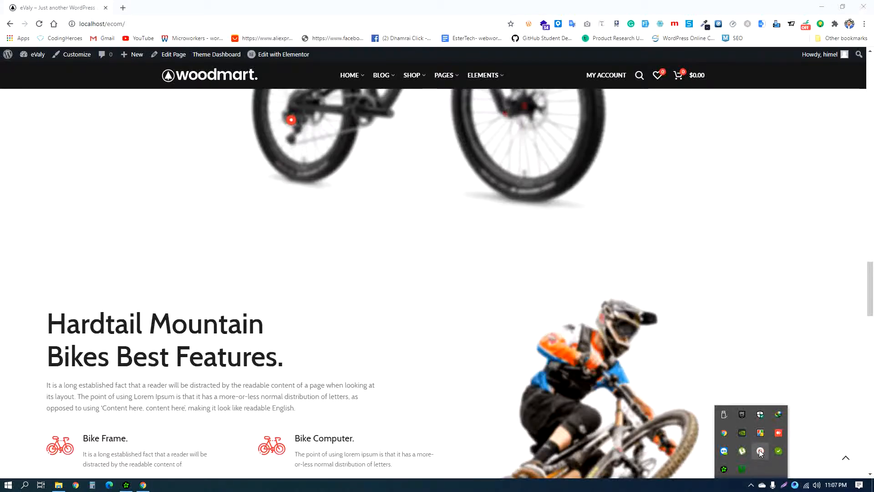
{"action": "left_click", "coordinate": [759, 451]}
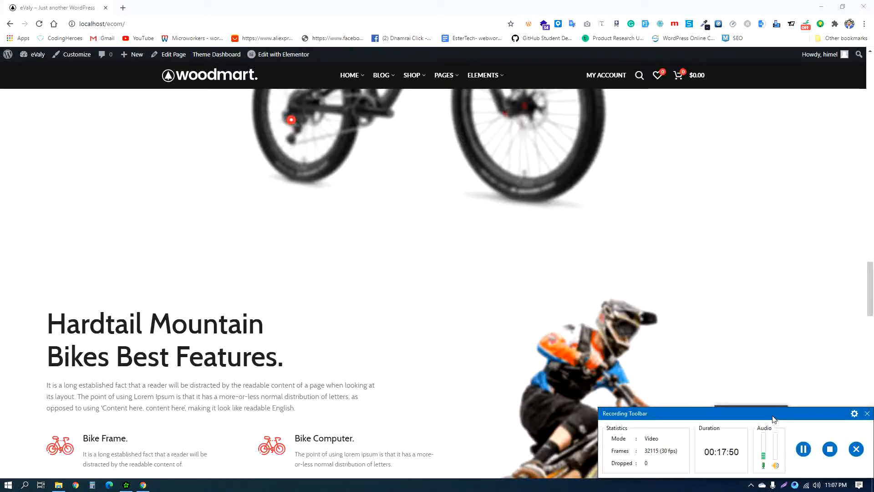
{"action": "left_click_drag", "start_coordinate": [773, 418], "coordinate": [756, 384]}
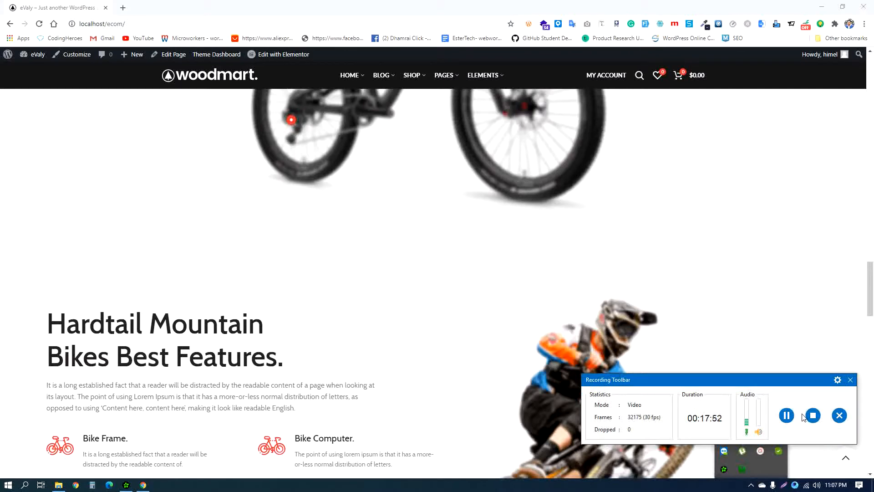